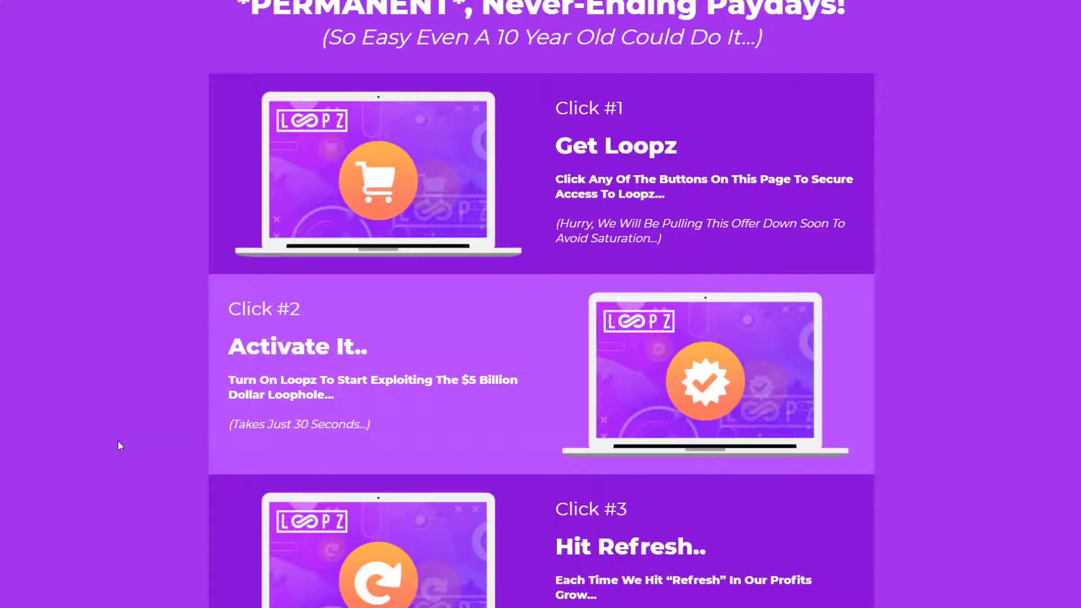
scroll(118, 445, "down", 5)
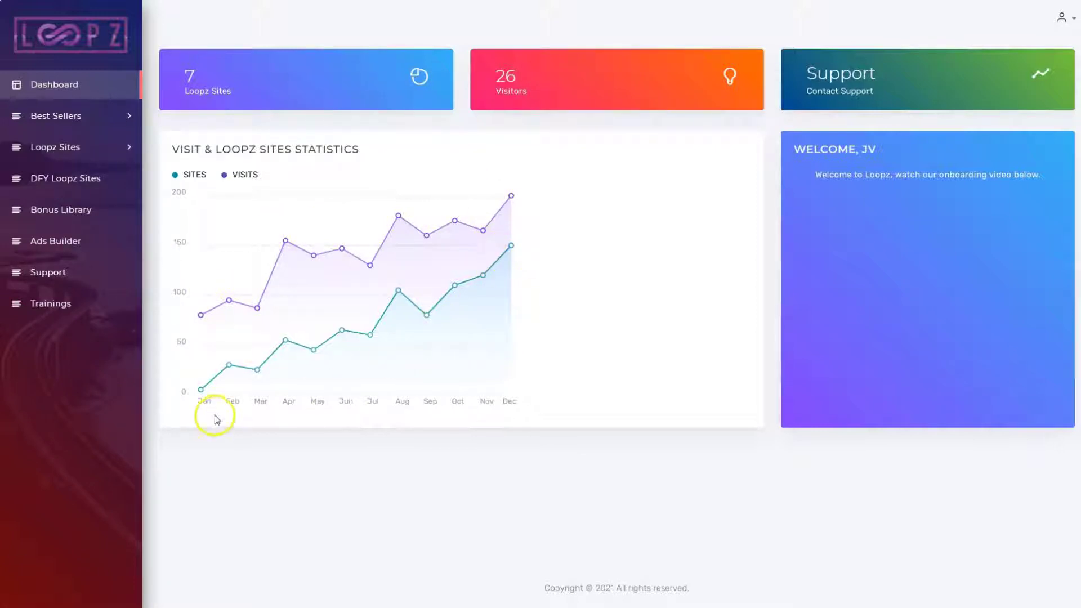
Open the Warrior Plus best sellers page and look through today's top 10 products.
left_click(87, 124)
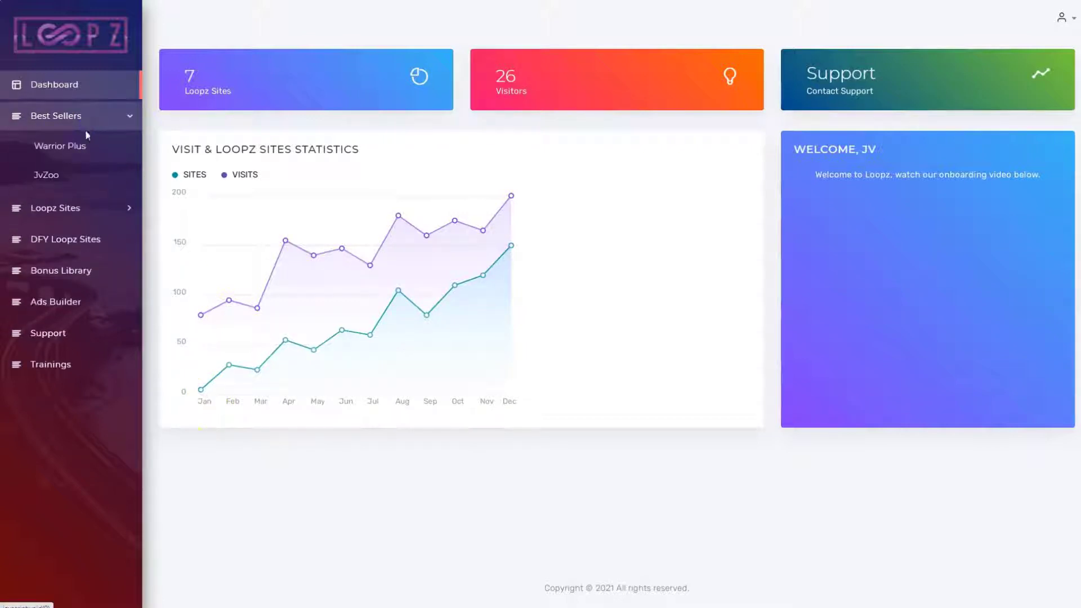
left_click(77, 158)
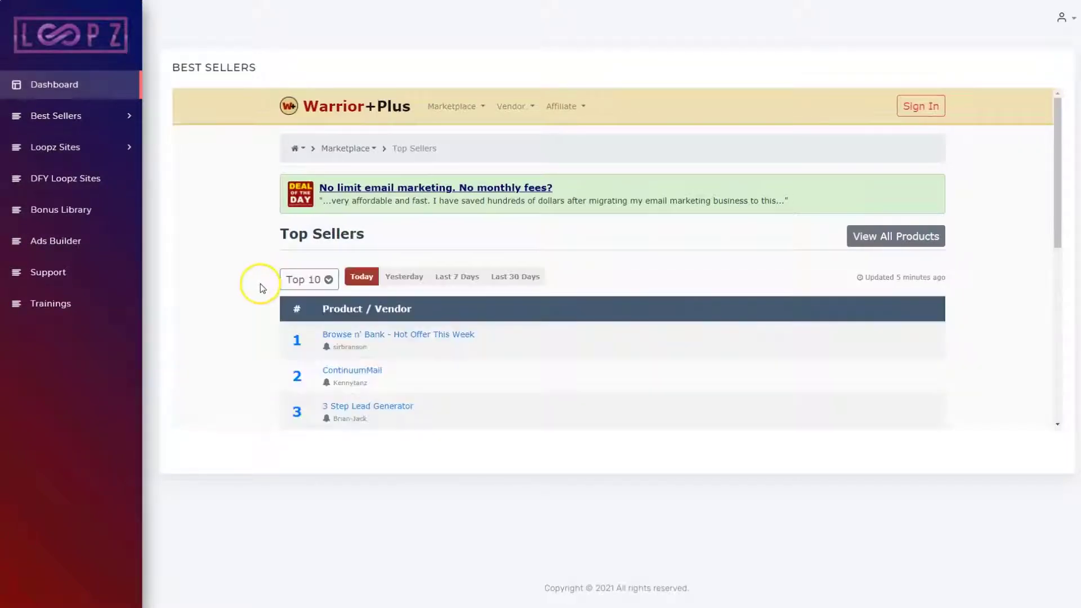
left_click(230, 255)
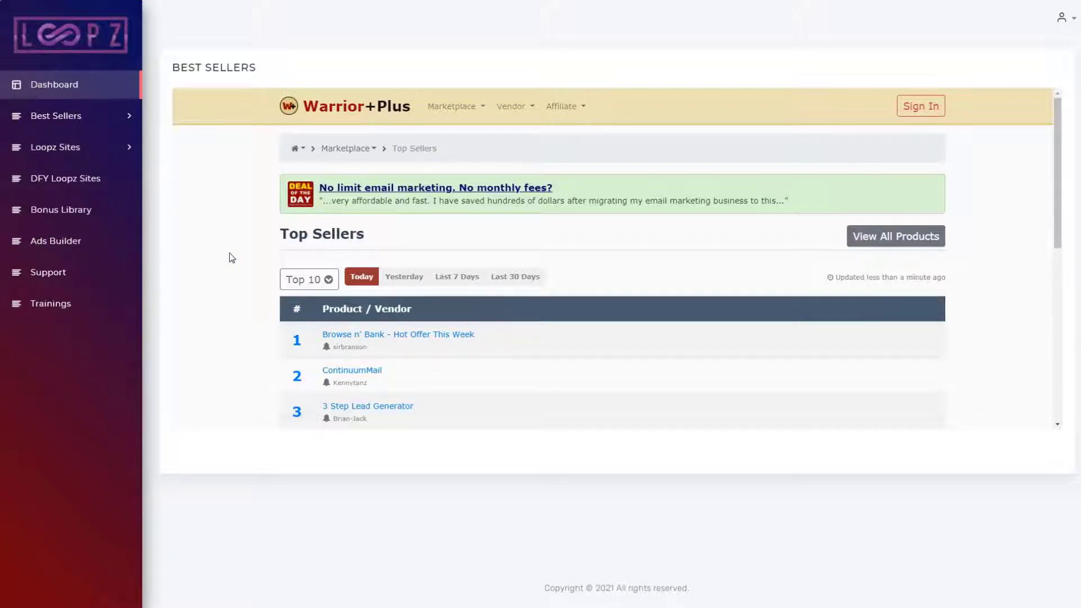
scroll(227, 271, "down", 4)
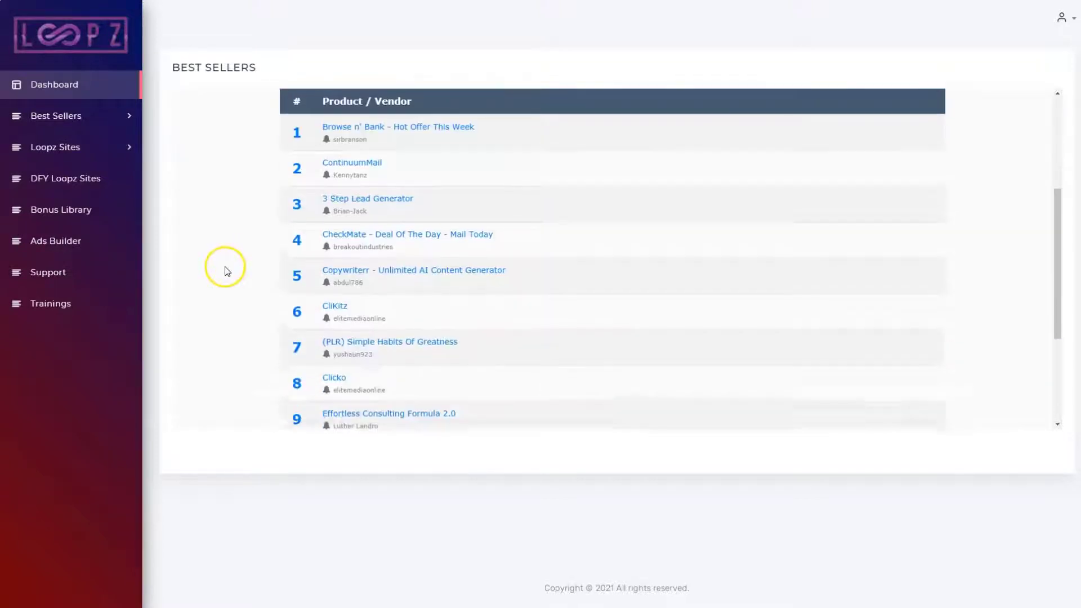
scroll(227, 271, "down", 1)
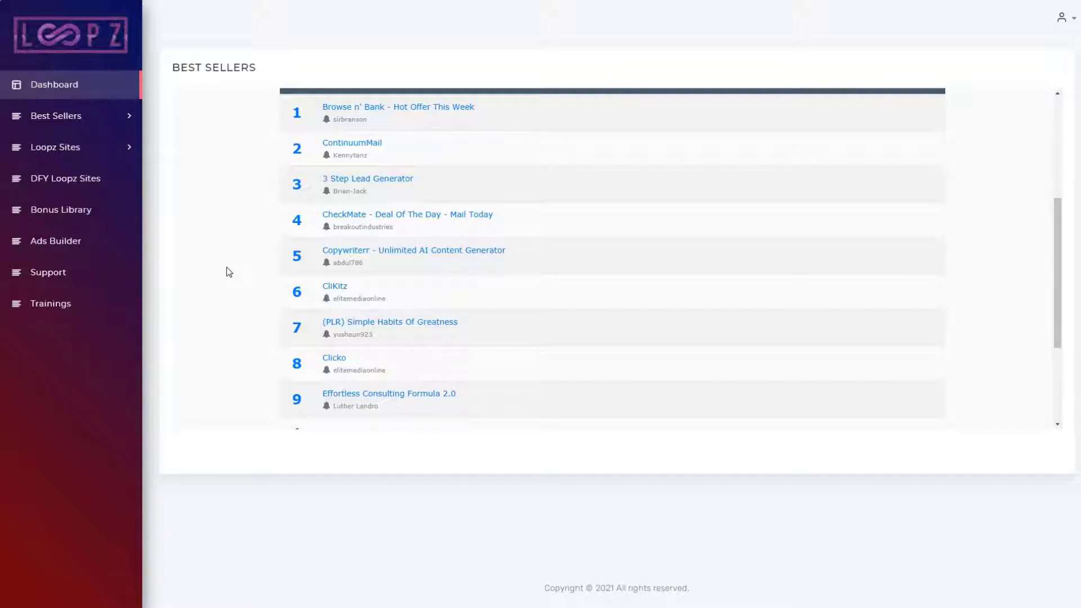
Open the list of existing Loopz sites and browse the full range of sharing services for the first site.
left_click(107, 153)
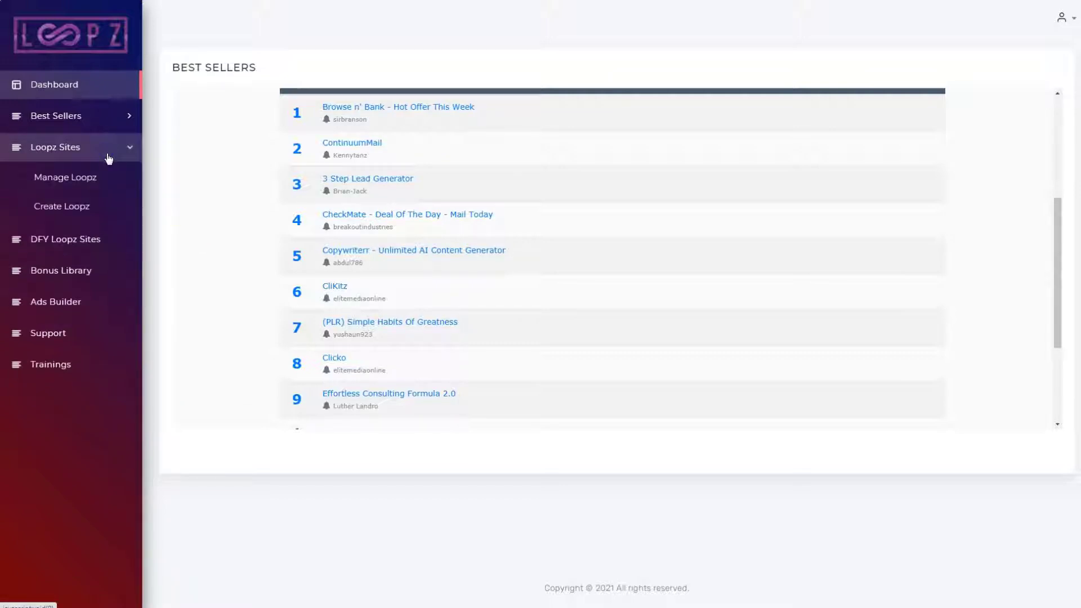
left_click(89, 186)
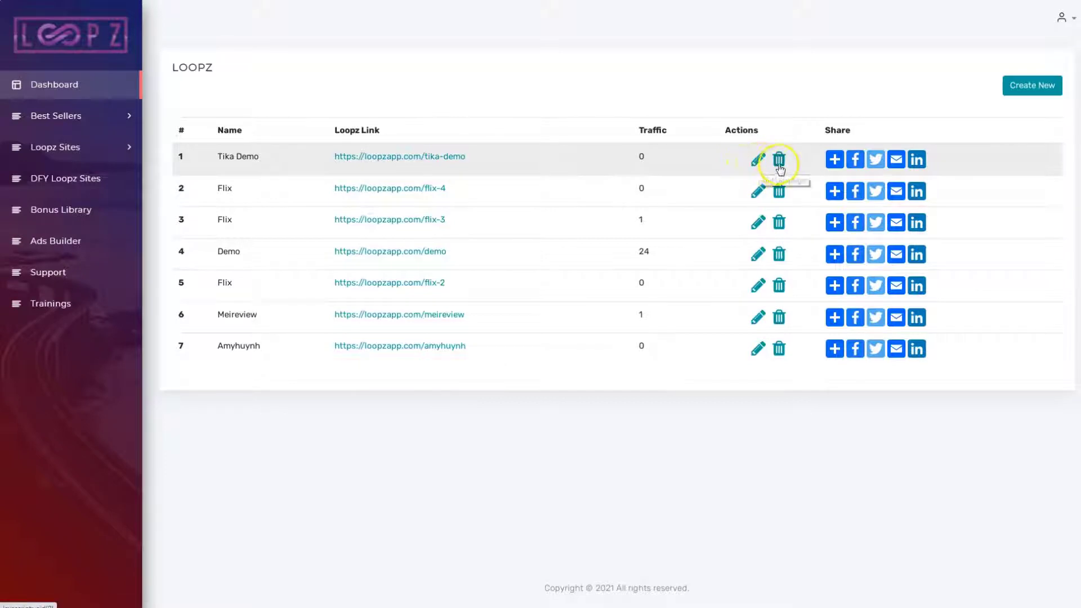
mouse_move(837, 163)
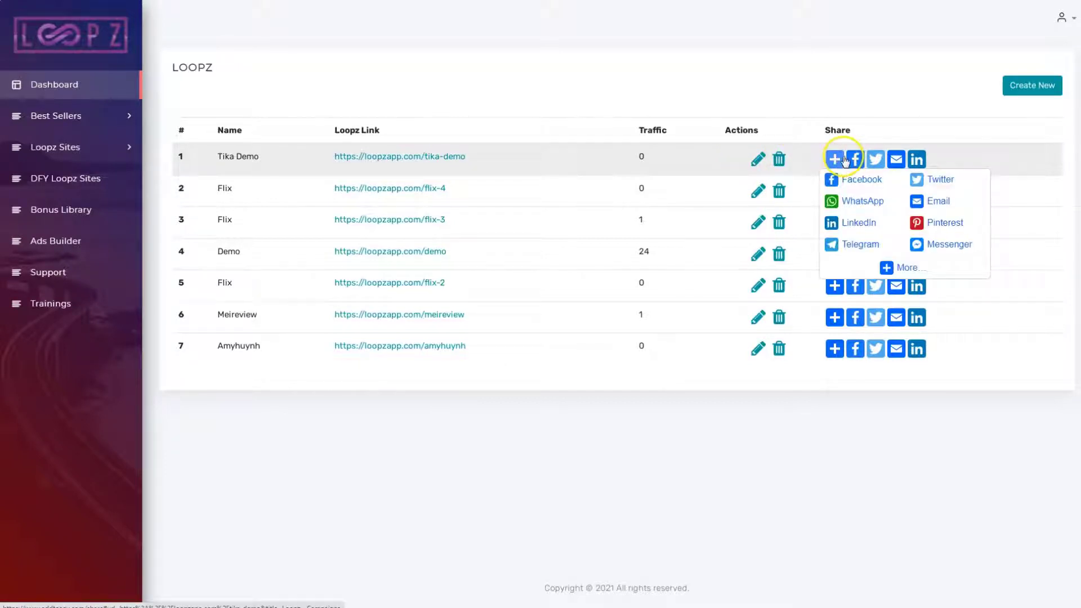
left_click(903, 270)
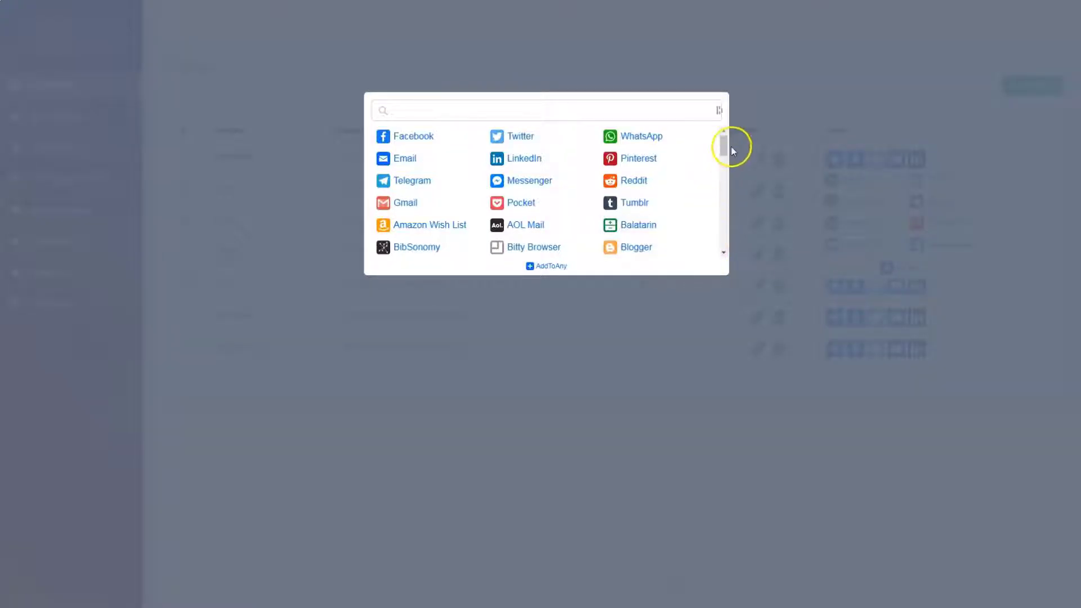
left_click_drag(725, 144, 725, 166)
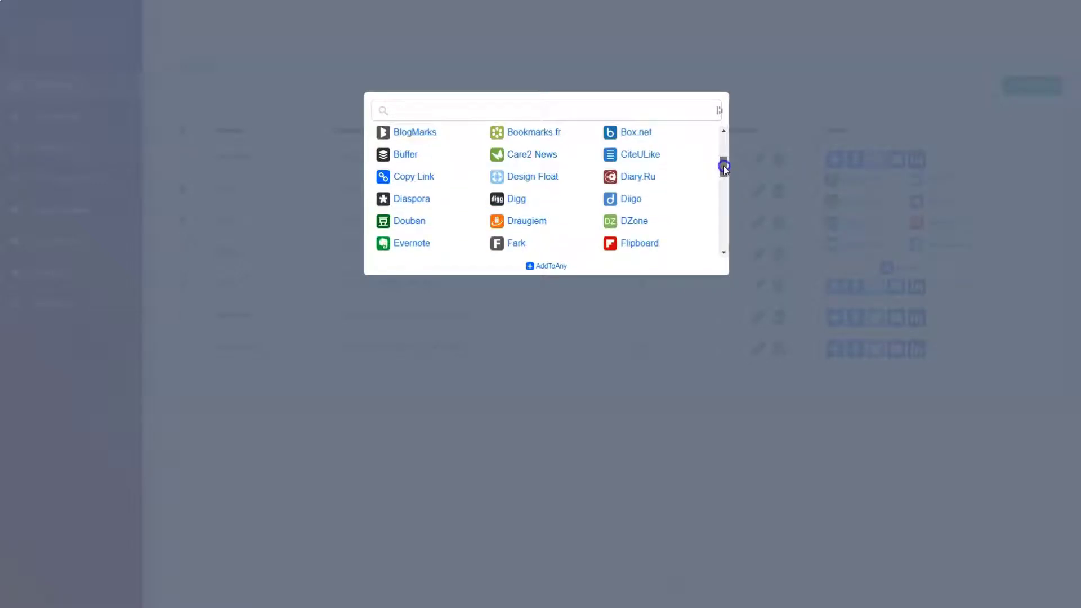
left_click_drag(724, 165, 722, 171)
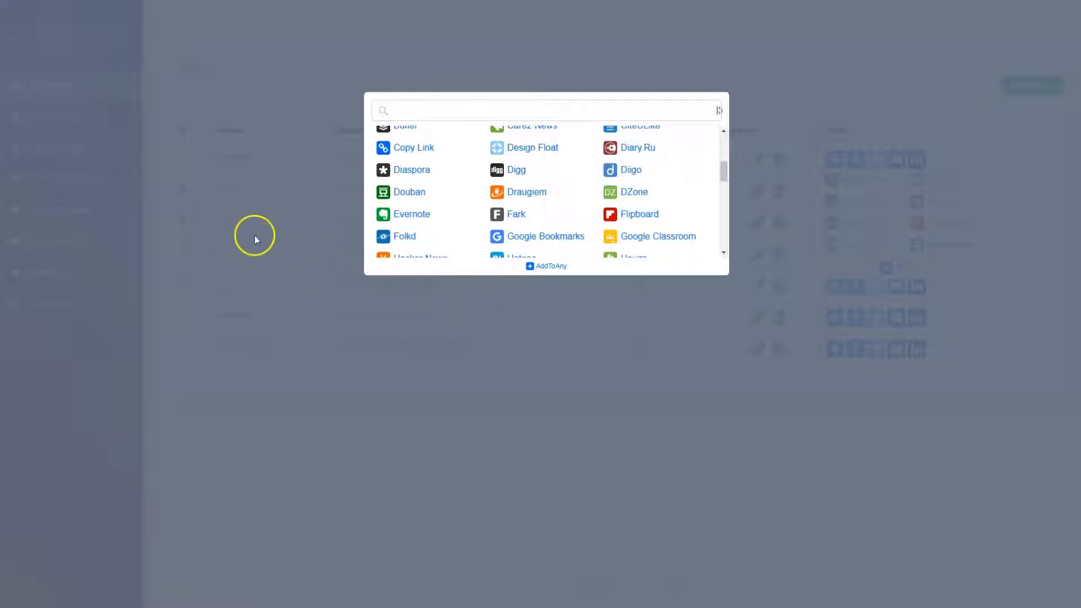
left_click(273, 174)
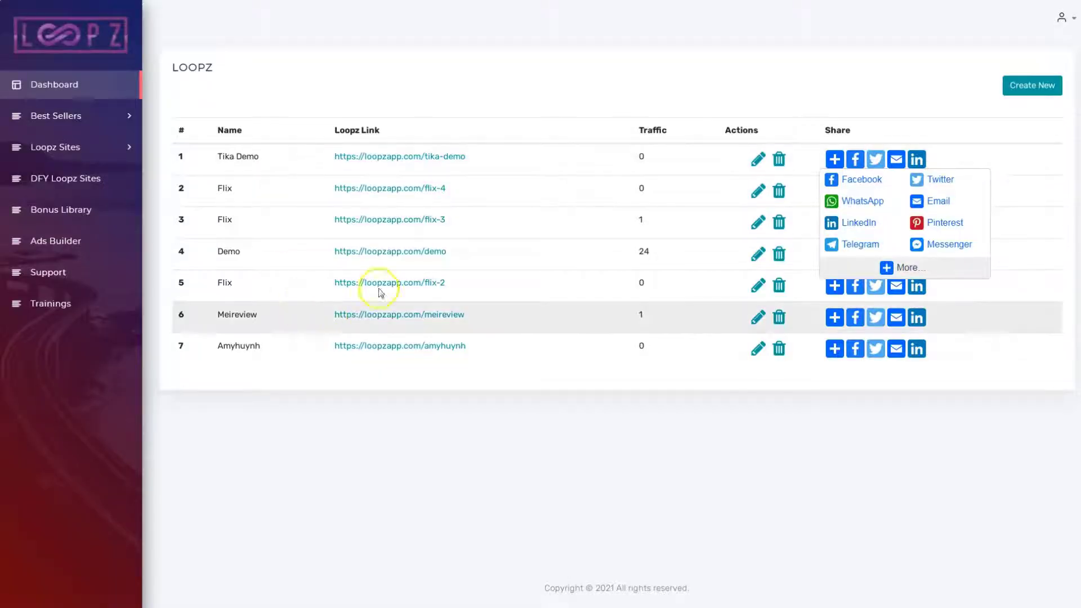
left_click(476, 458)
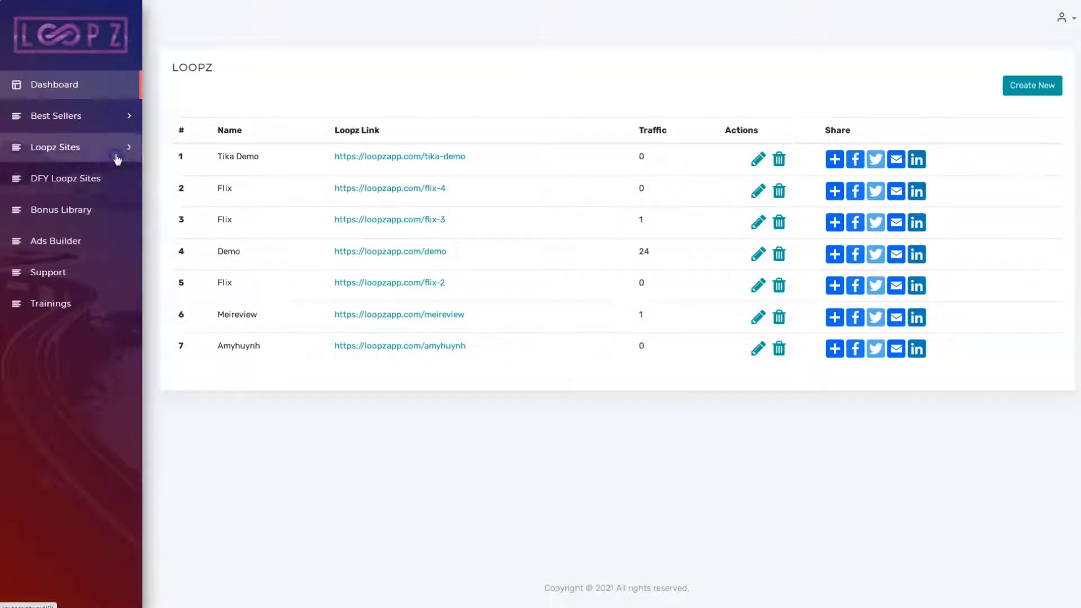
left_click(118, 160)
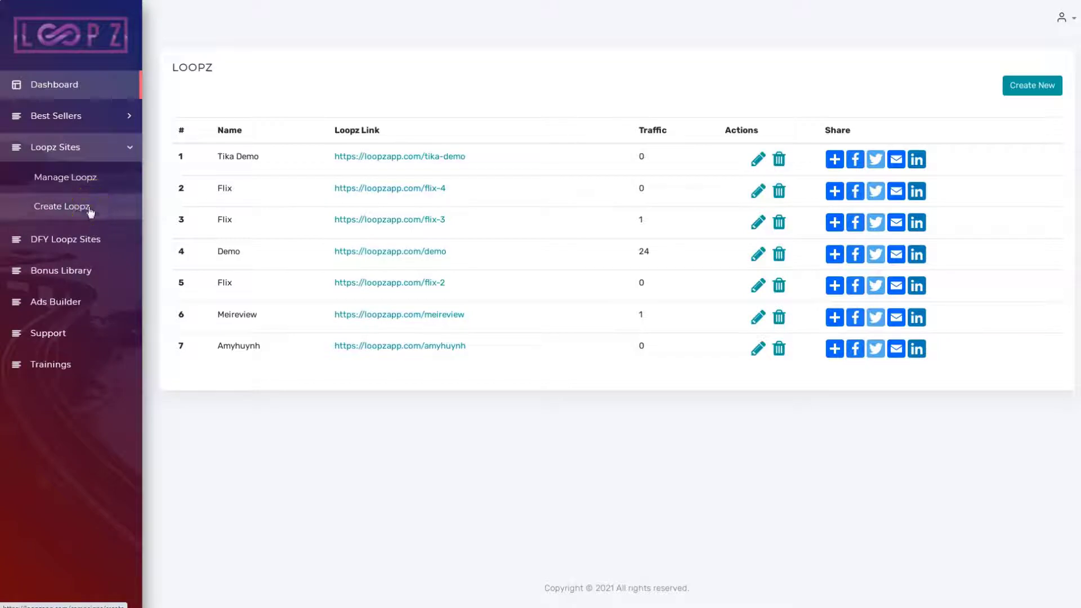
left_click(62, 207)
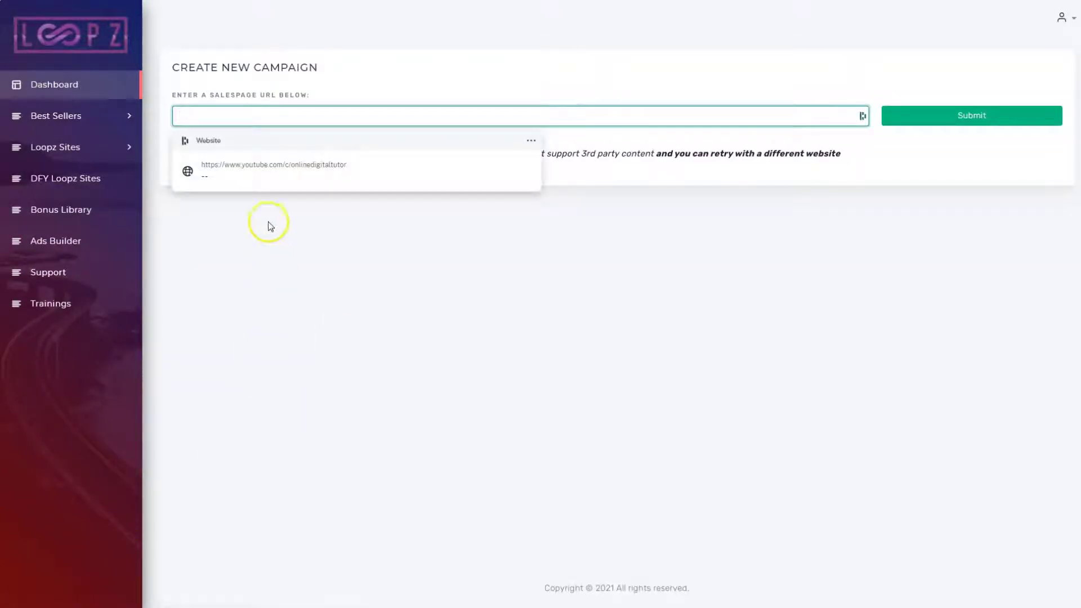
left_click(286, 121)
left_click(286, 117)
left_click(333, 118)
type("https://onlinedigitaltutor.com/convert")
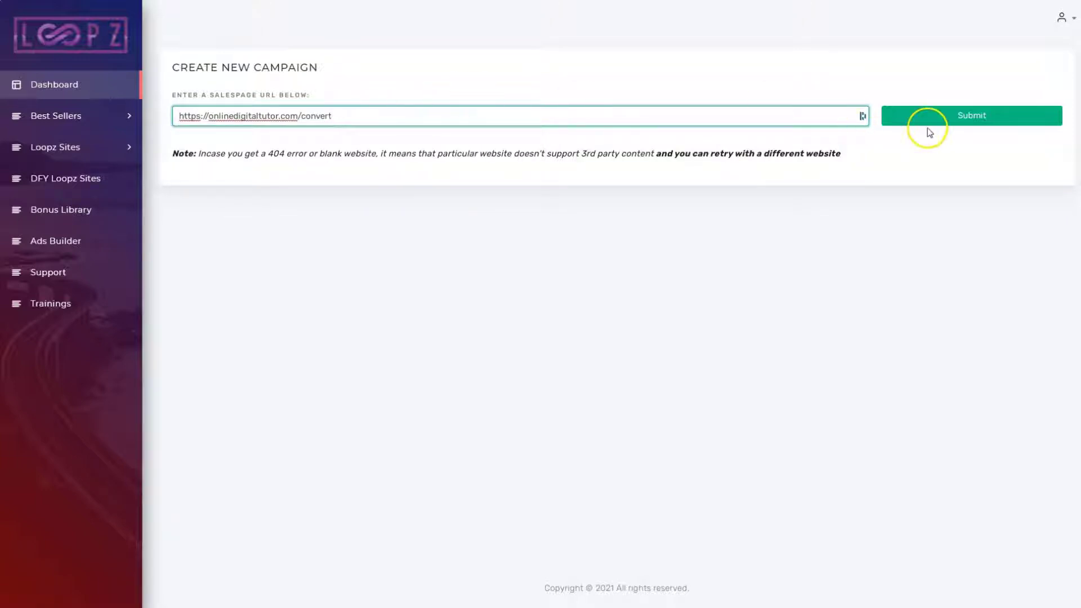
left_click(936, 109)
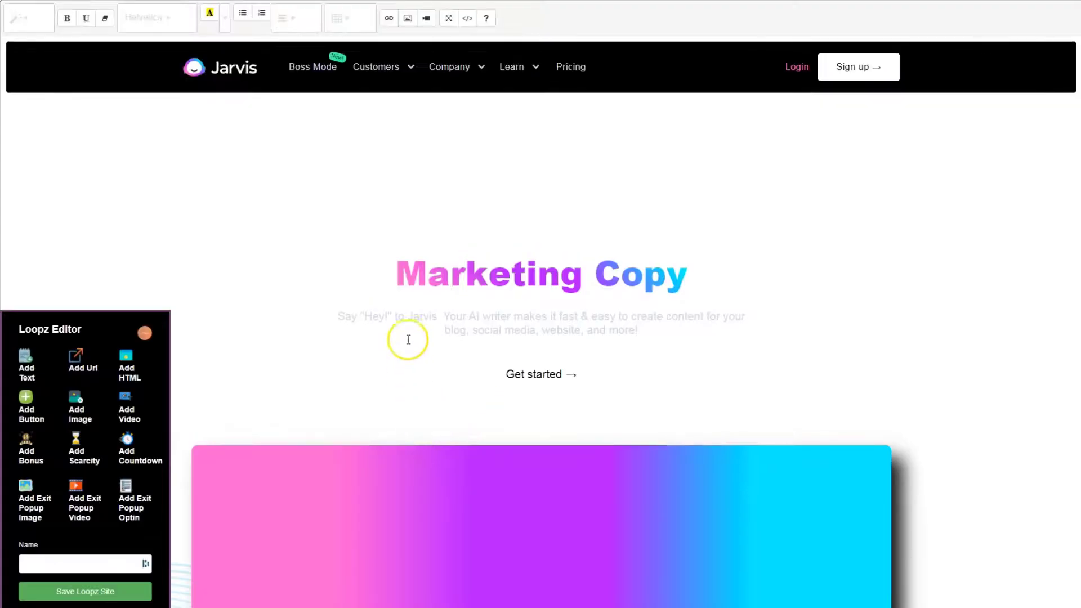
Examine the imported Jarvis sales page in the Loopz editor, from its headline through the customer reviews.
scroll(309, 321, "down", 4)
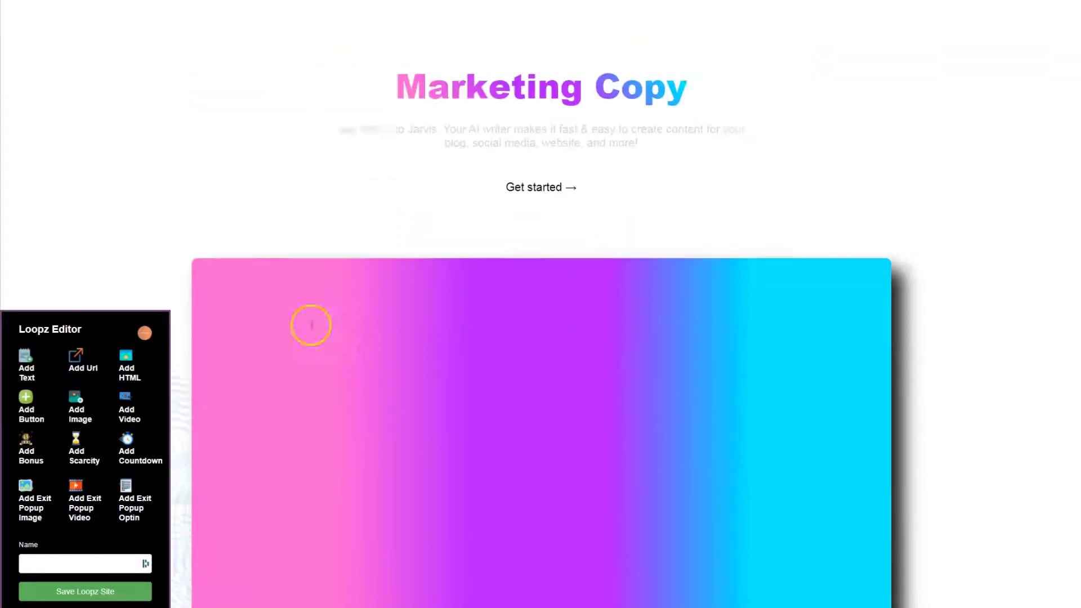
scroll(507, 304, "down", 3)
scroll(569, 377, "down", 10)
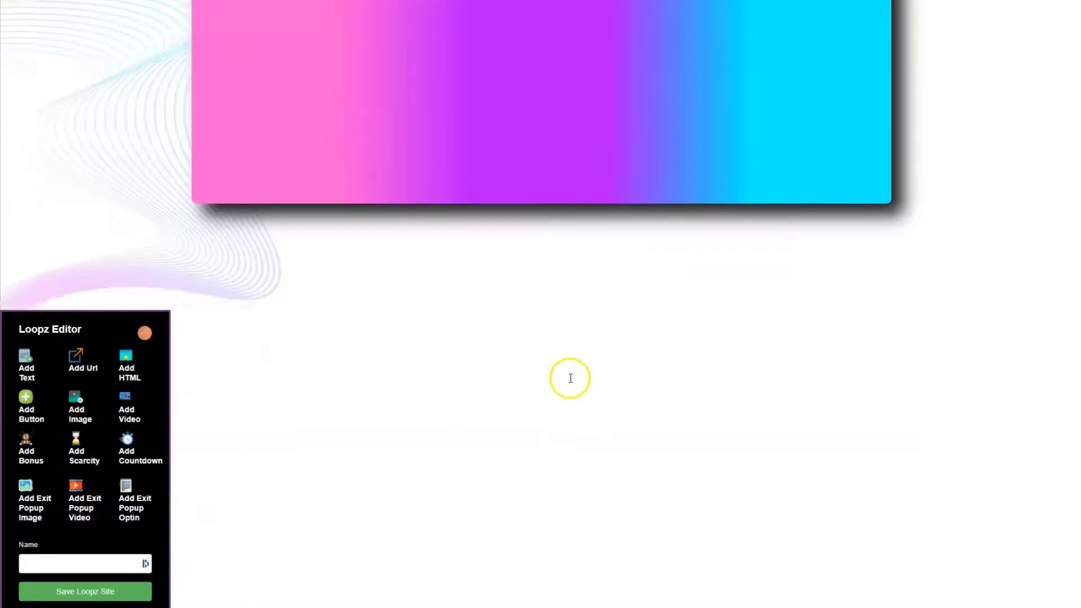
scroll(500, 428, "down", 1)
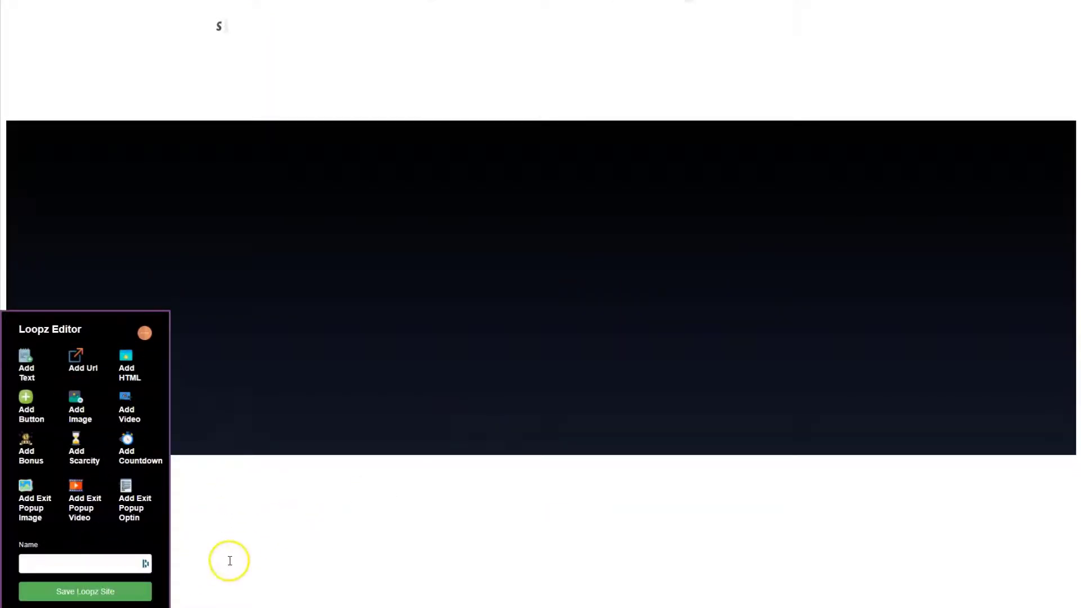
scroll(338, 450, "up", 18)
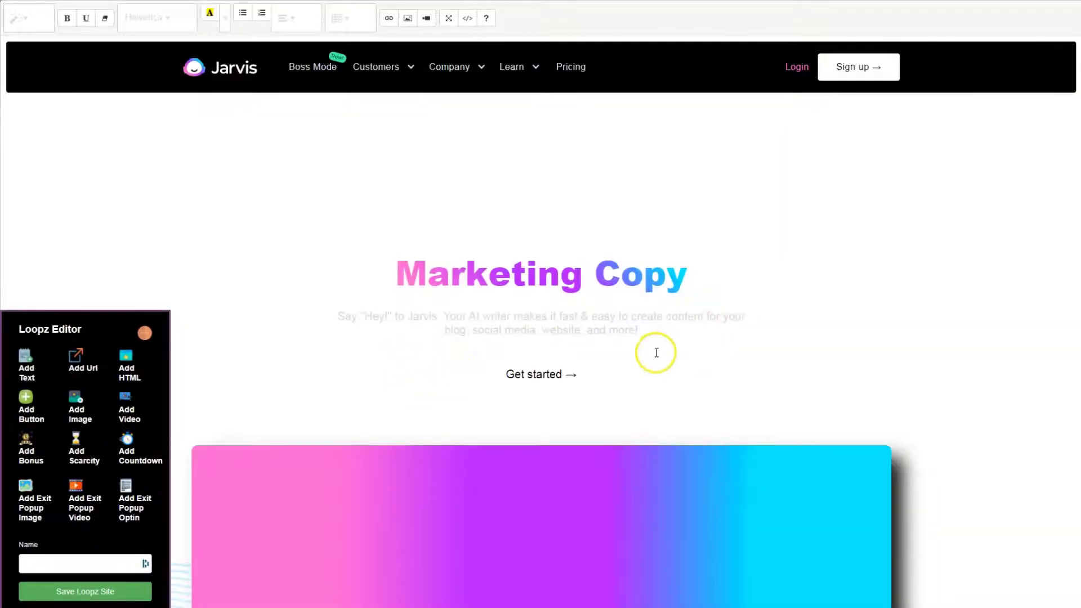
scroll(683, 337, "down", 7)
scroll(759, 356, "down", 15)
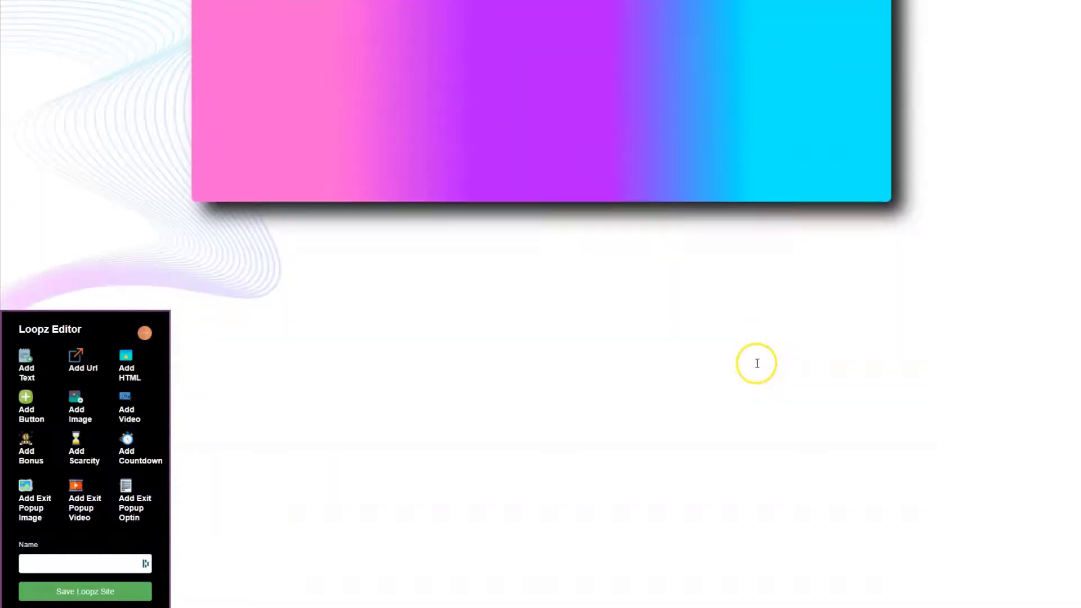
scroll(750, 372, "down", 15)
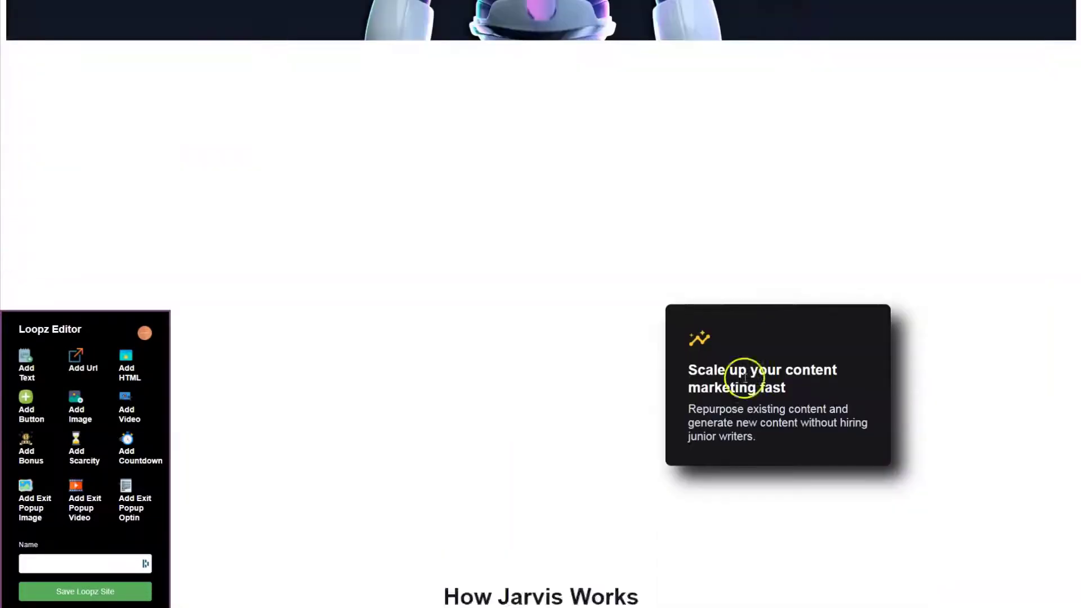
scroll(618, 404, "down", 15)
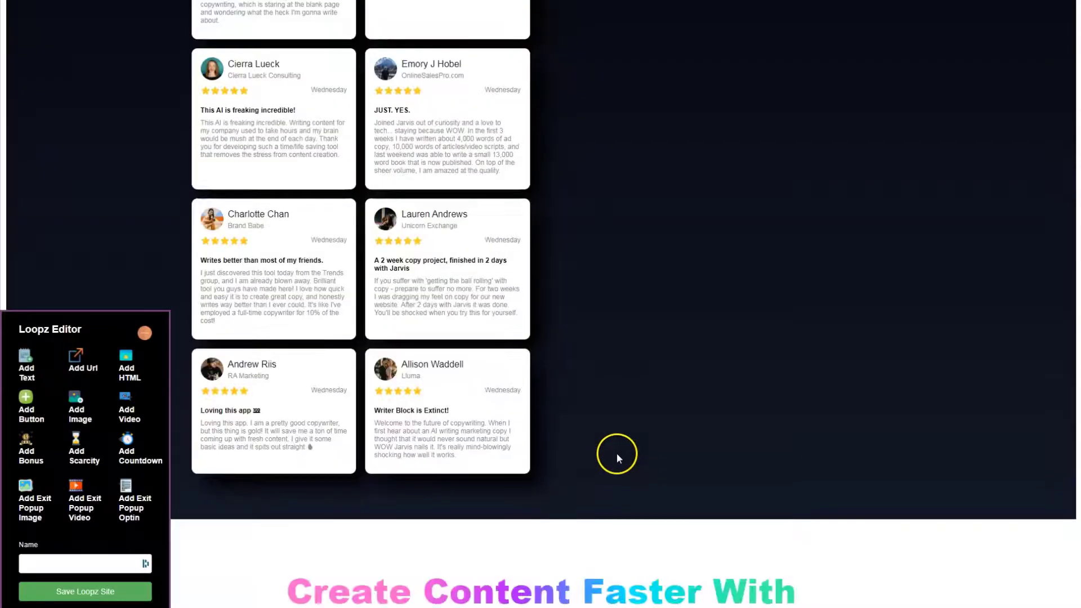
scroll(615, 450, "up", 4)
scroll(618, 445, "up", 20)
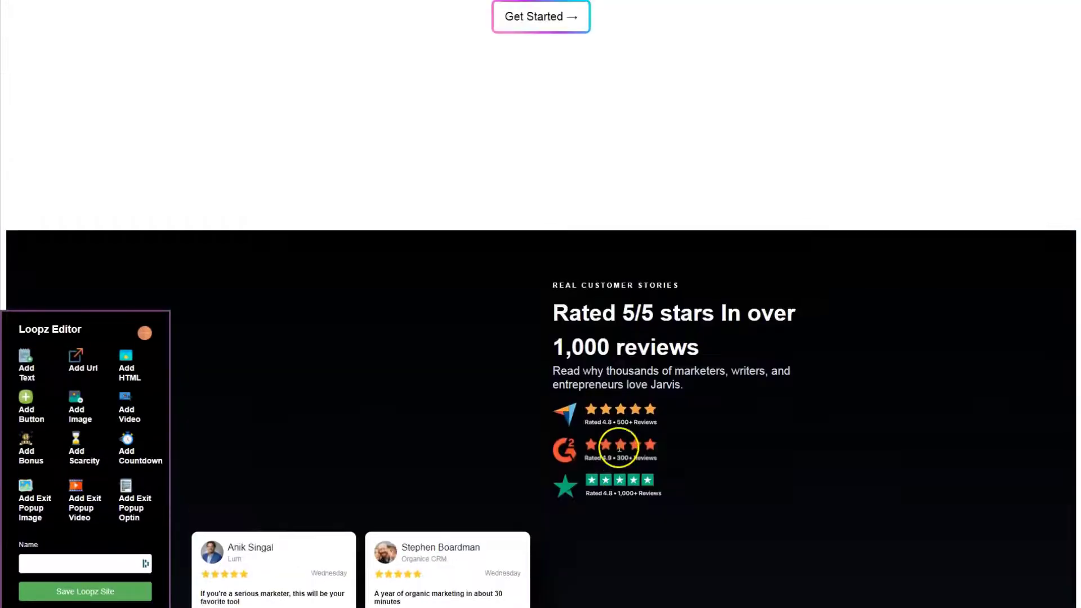
scroll(523, 433, "up", 15)
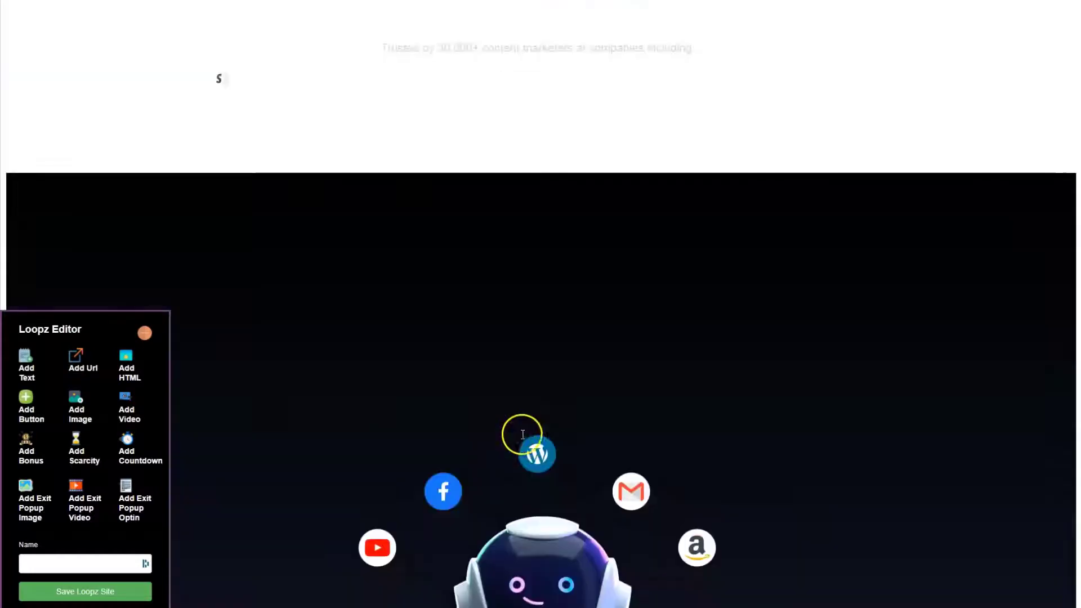
scroll(523, 433, "up", 6)
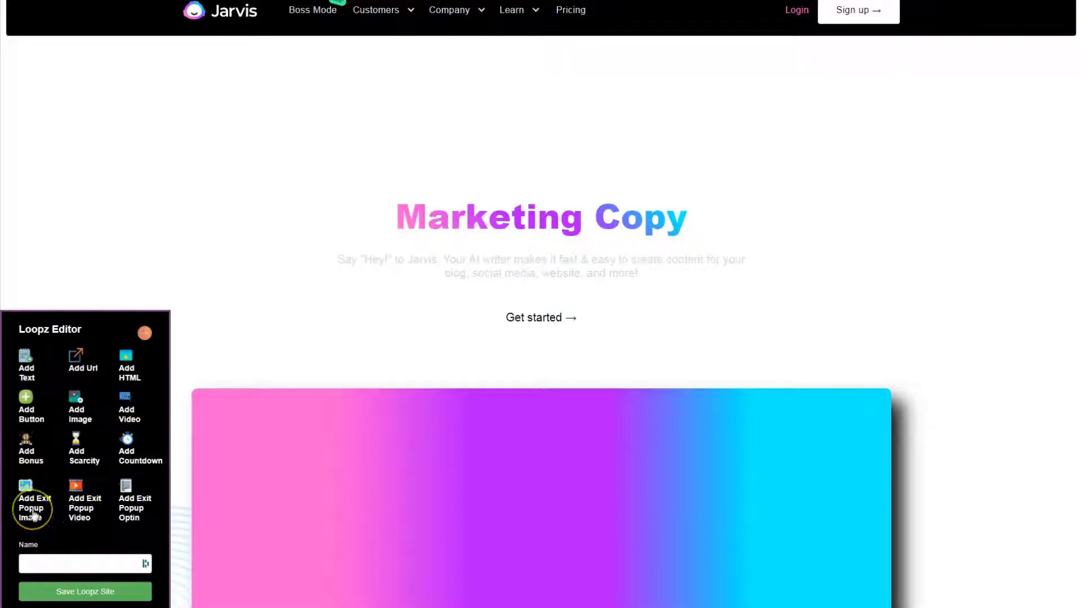
Insert a countdown timer set to 0 hours and 61 minutes into the Jarvis page.
left_click(122, 446)
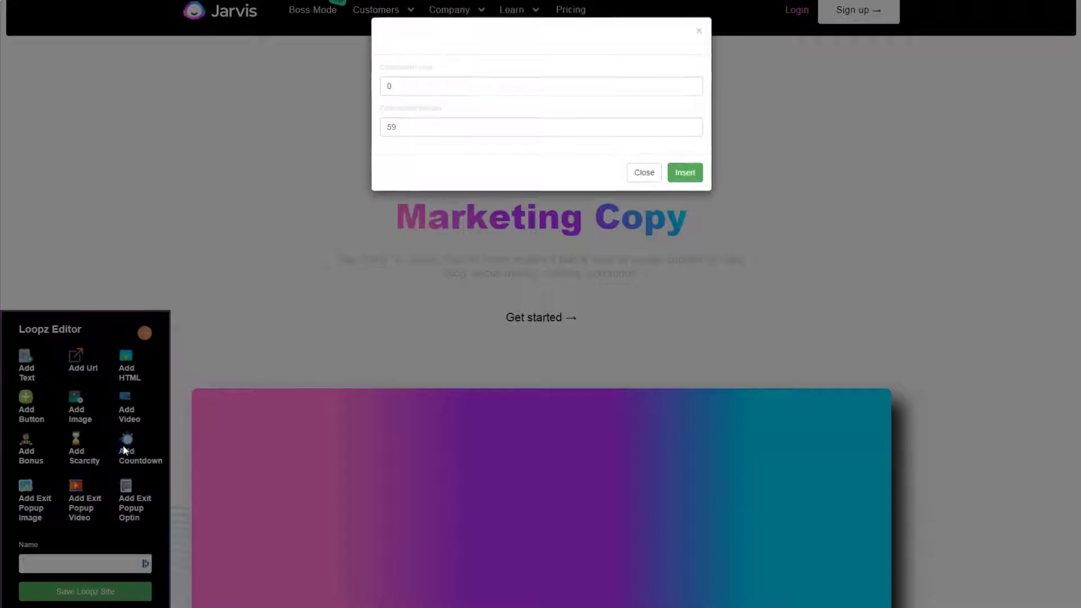
left_click(693, 125)
left_click(692, 124)
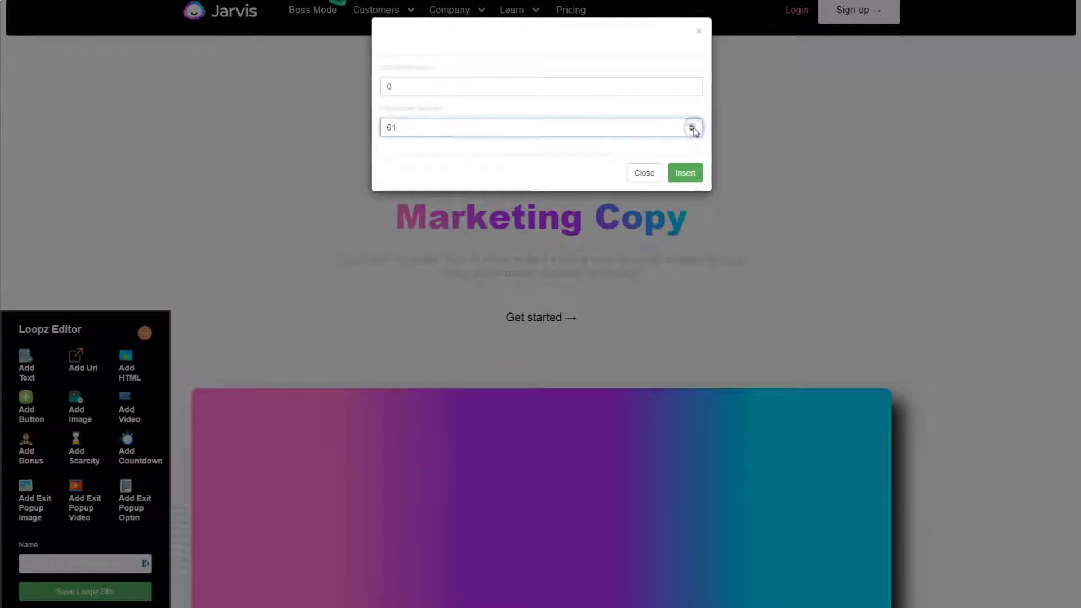
left_click(687, 173)
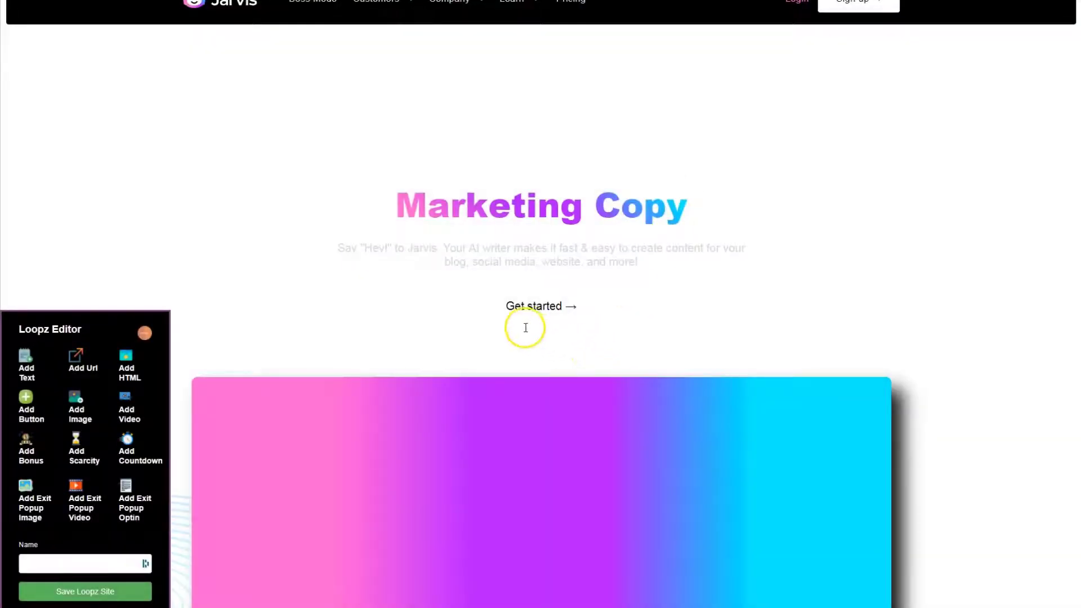
scroll(521, 321, "down", 5)
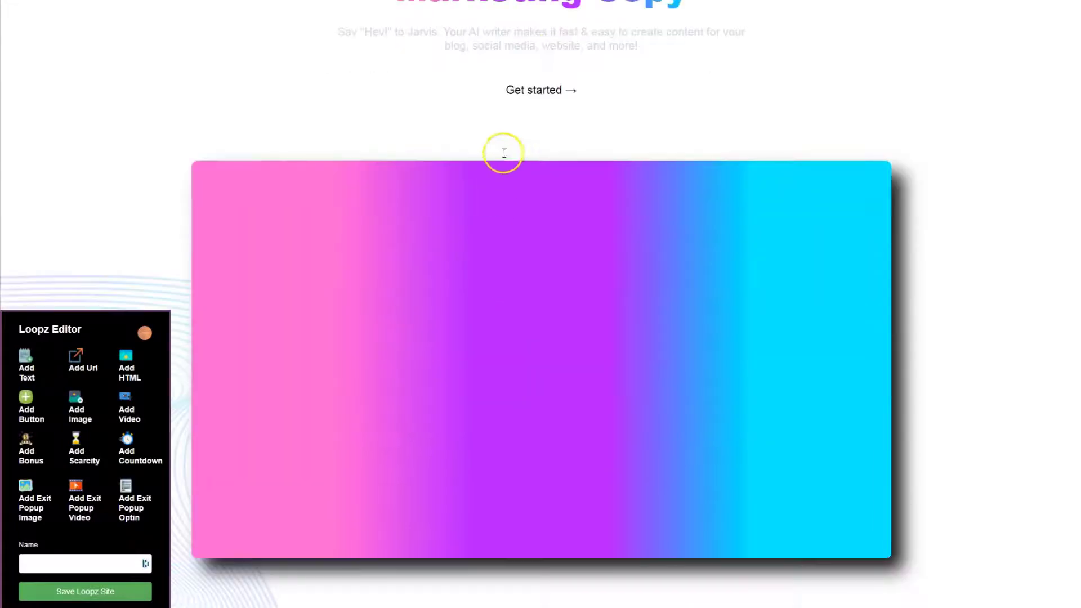
Insert another countdown timer with the same duration and check its placement on the gradient banner.
left_click(125, 451)
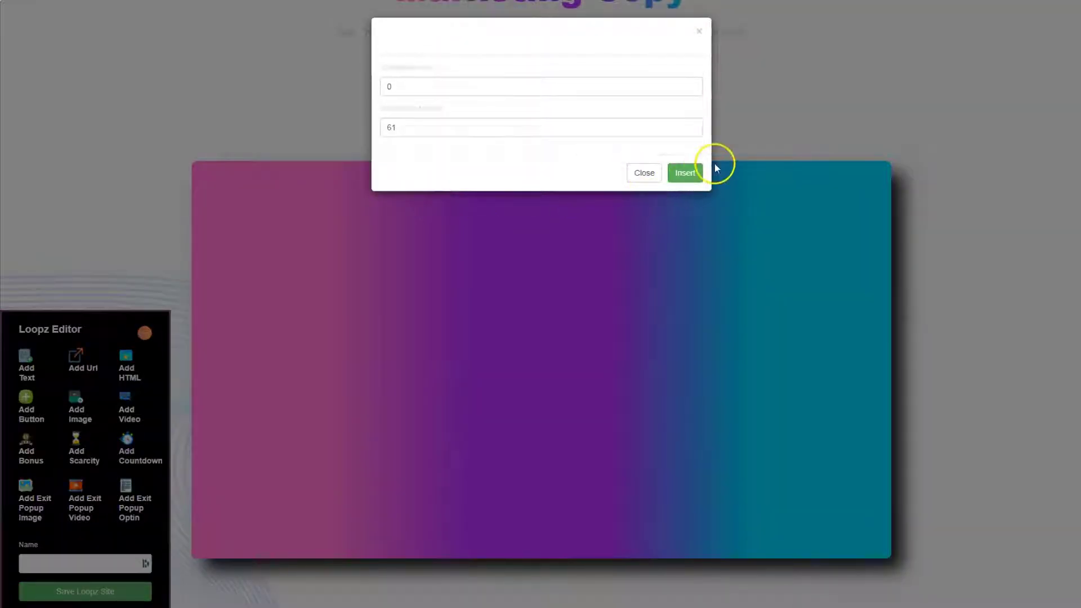
left_click(696, 175)
scroll(597, 214, "up", 1)
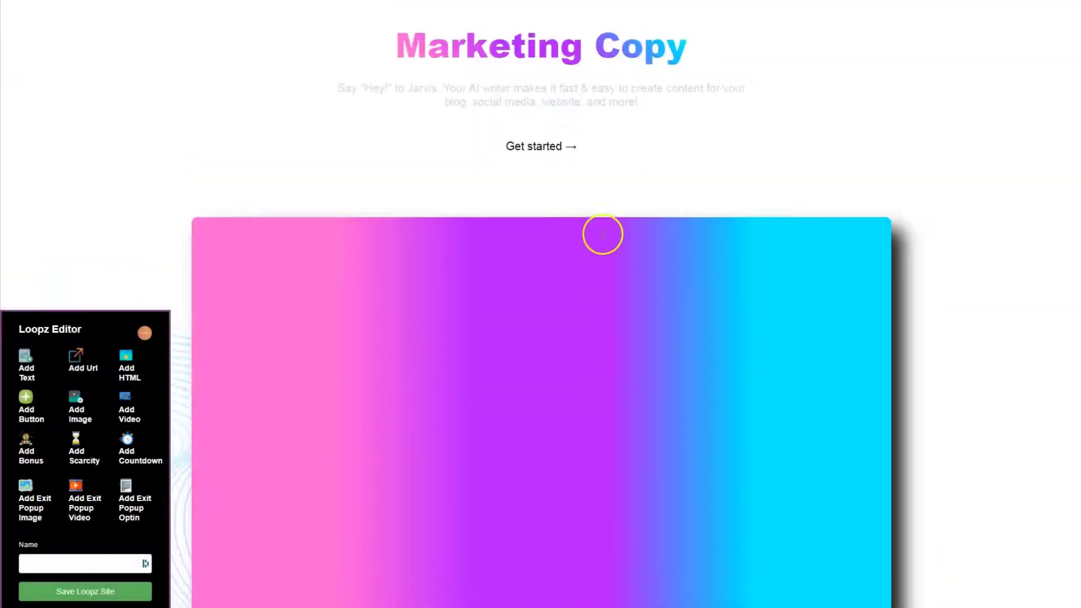
scroll(568, 434, "down", 5)
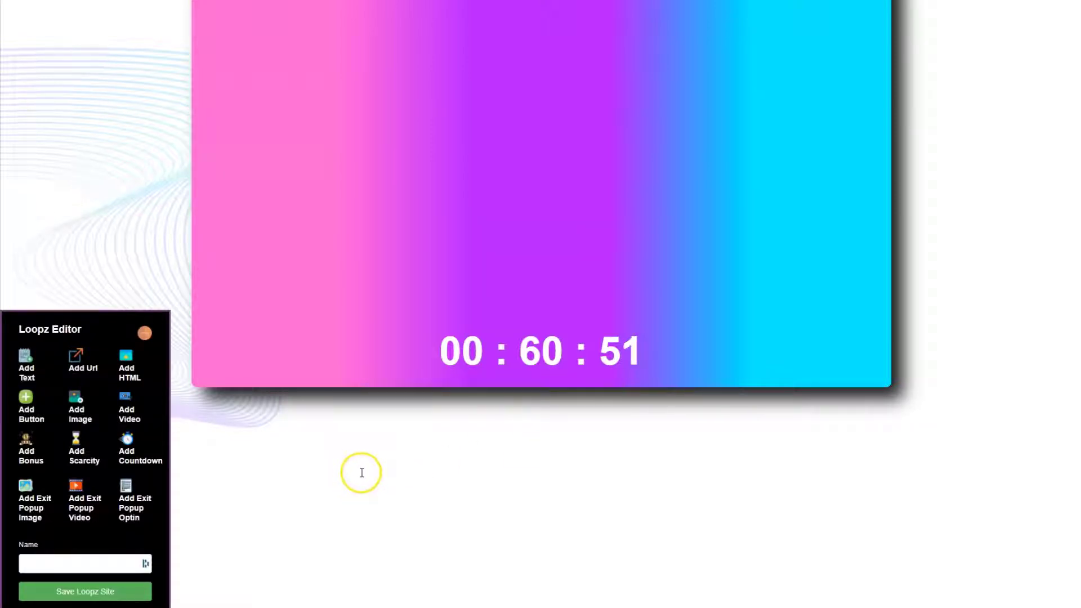
Insert the bonuses How To Build Your Brand With Instagram Images and List Building With Steriods - Conversion Explosion into the page.
left_click(90, 467)
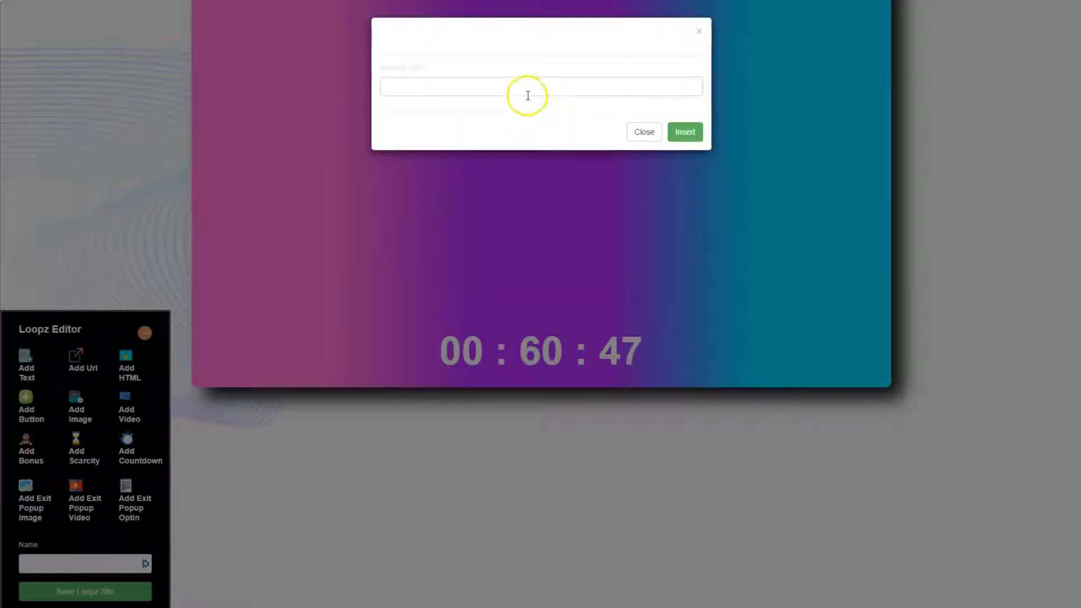
left_click(645, 137)
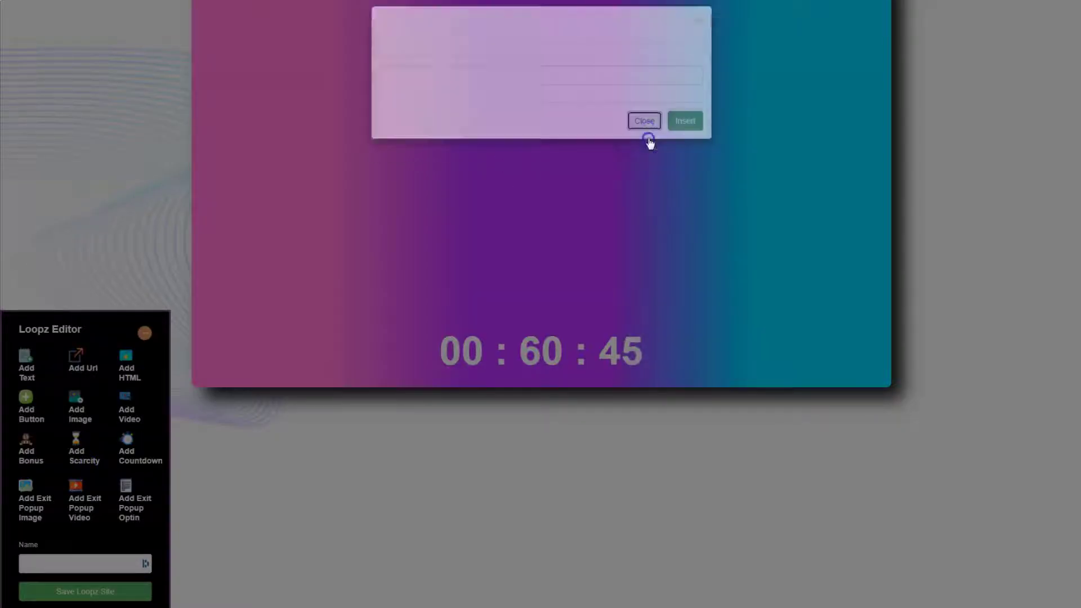
left_click(33, 450)
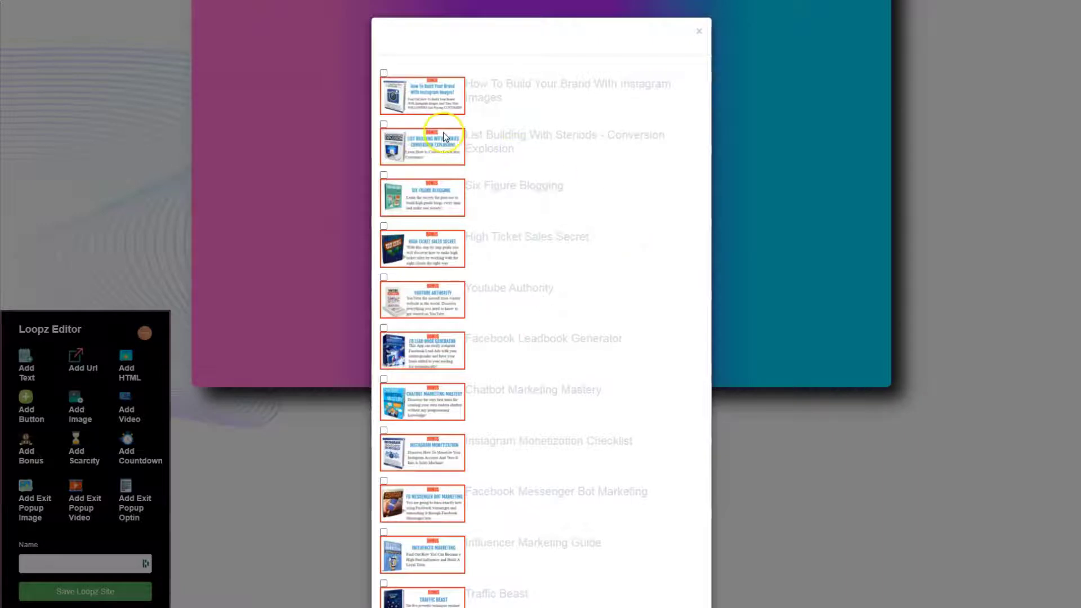
left_click(446, 105)
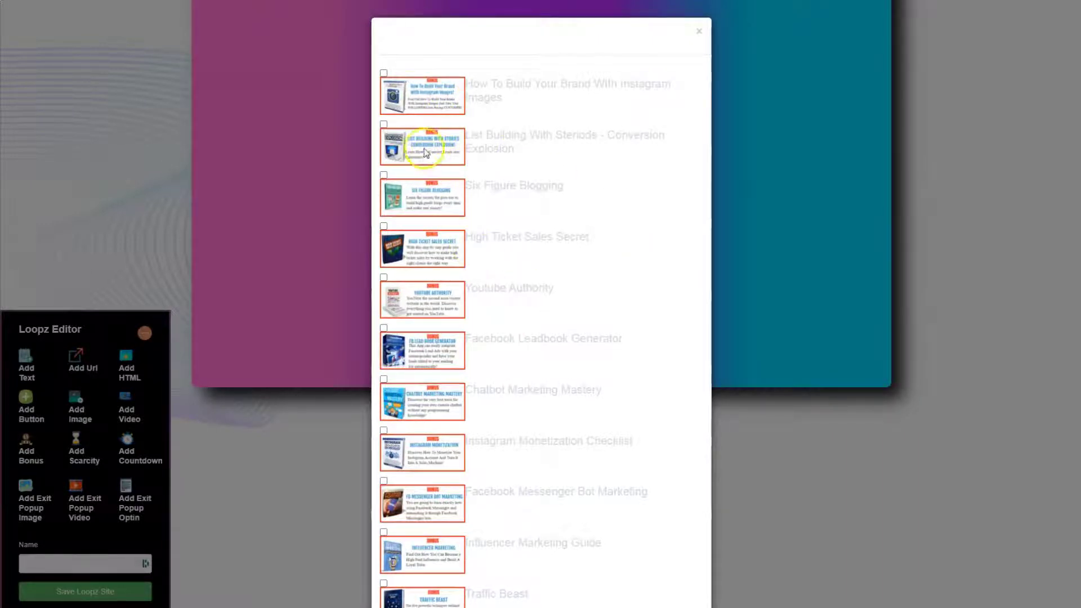
left_click(385, 74)
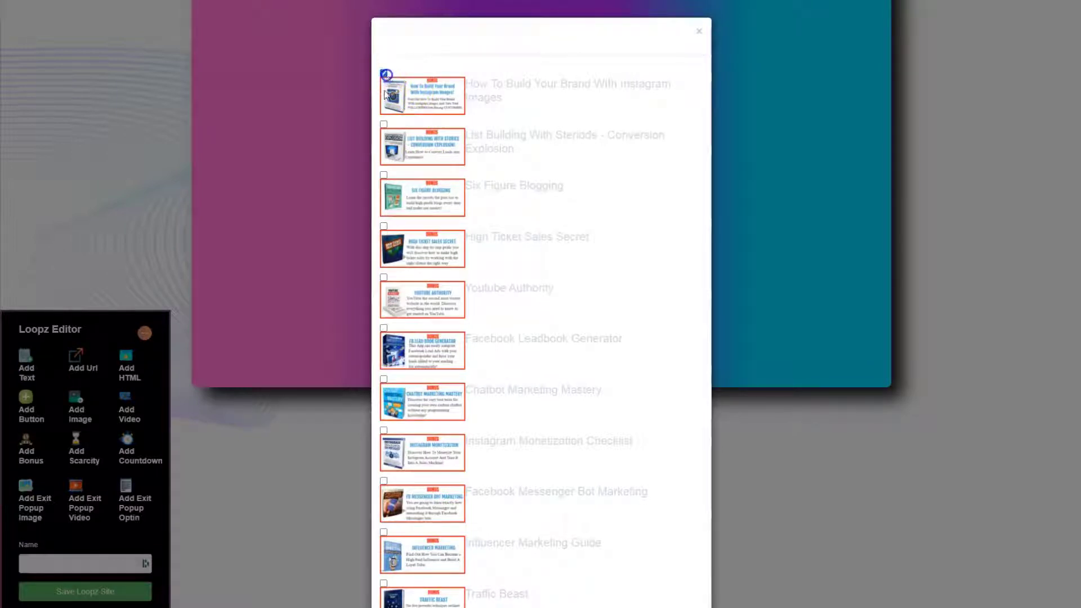
left_click(384, 130)
scroll(526, 394, "down", 10)
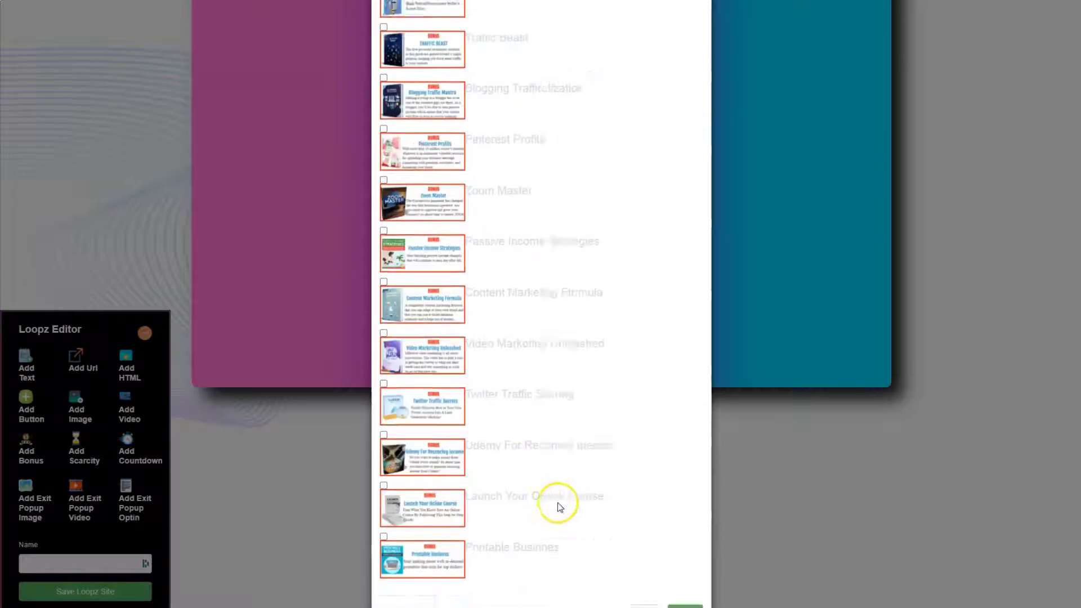
left_click(697, 590)
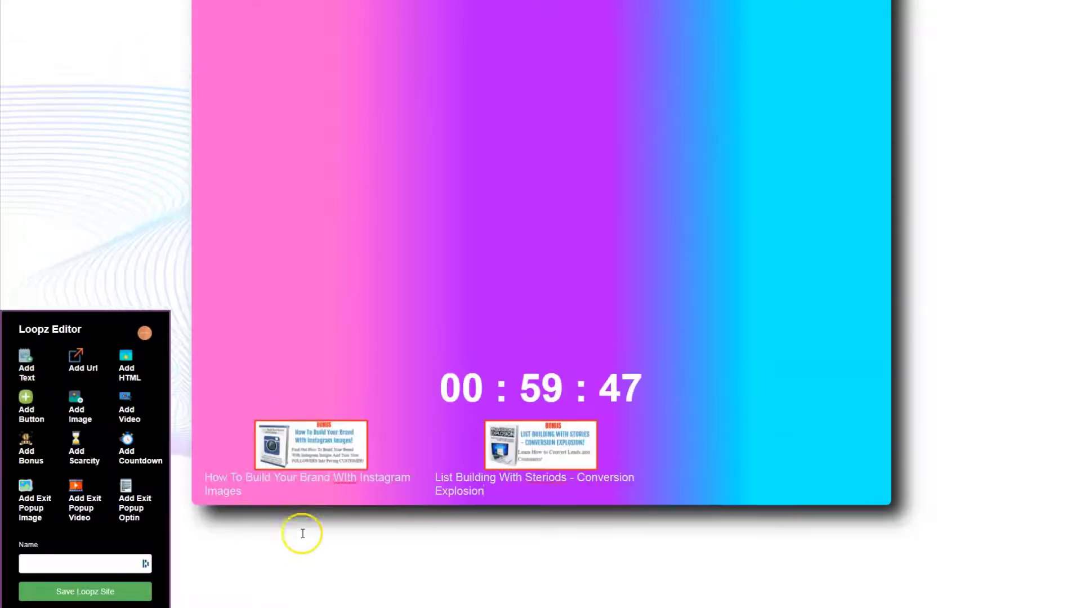
scroll(303, 534, "up", 5)
scroll(302, 533, "up", 2)
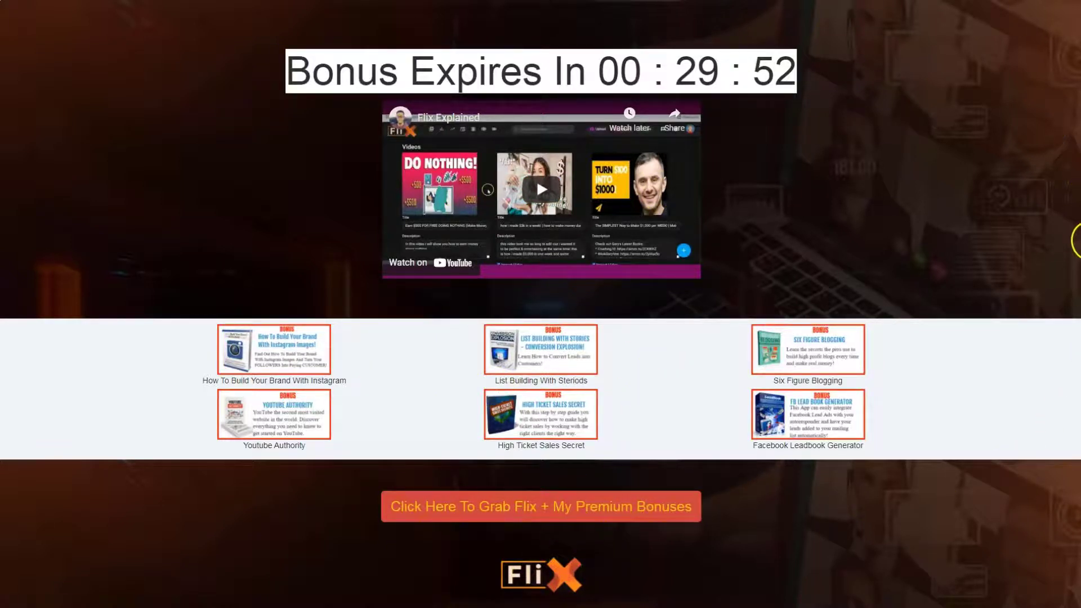
Examine the finished Flix bonus page, from its countdown and bonus section down through the sales content.
scroll(1076, 242, "down", 8)
scroll(540, 304, "down", 20)
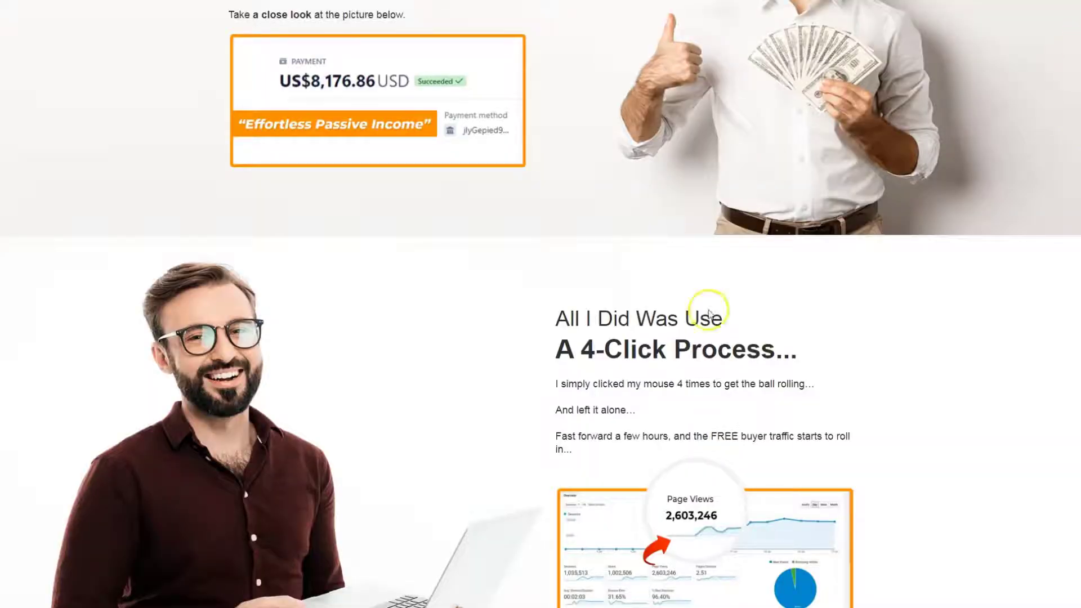
scroll(417, 434, "down", 13)
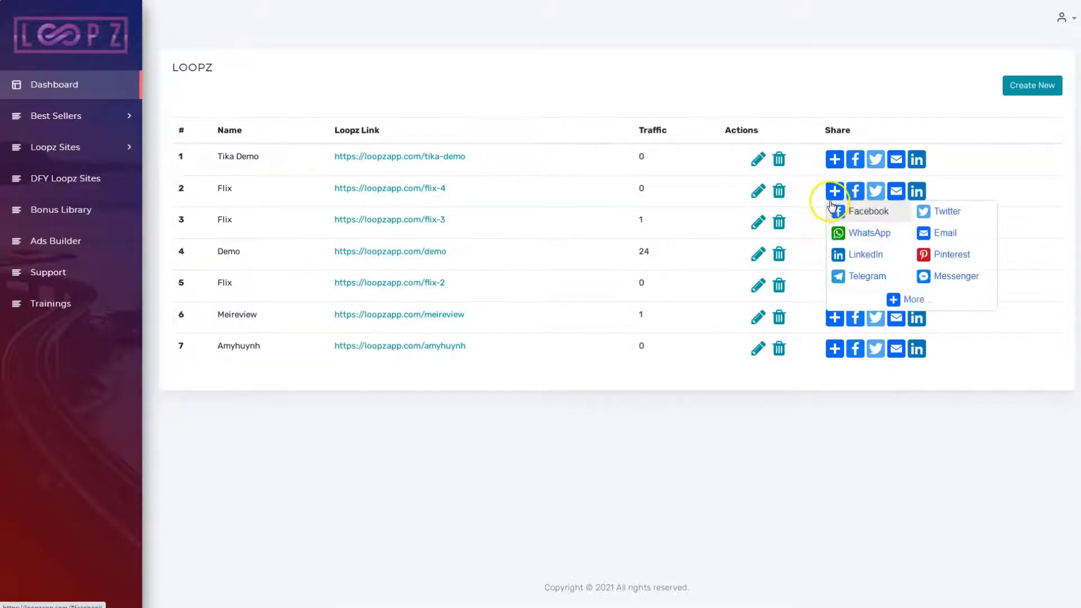
Browse the full list of sharing services available for the Flix site and close it.
left_click(916, 300)
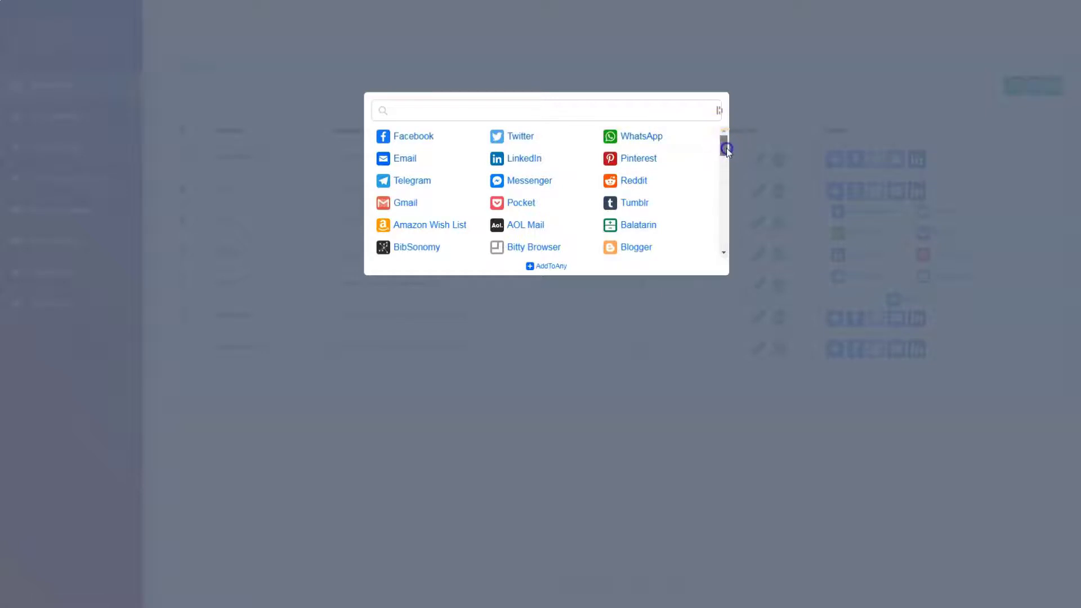
left_click_drag(726, 147, 728, 166)
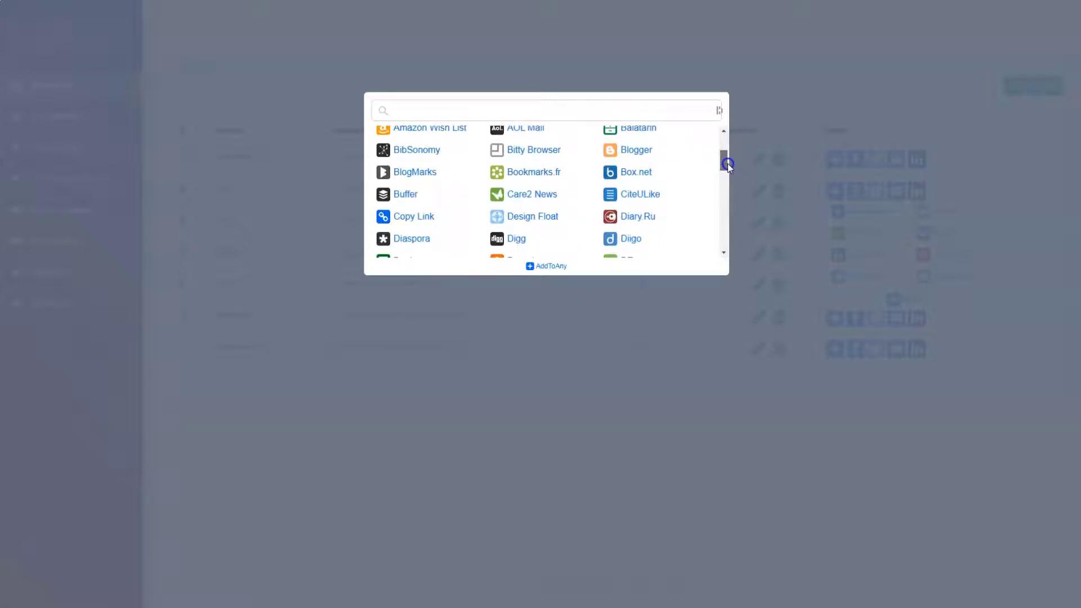
left_click_drag(728, 161, 728, 199)
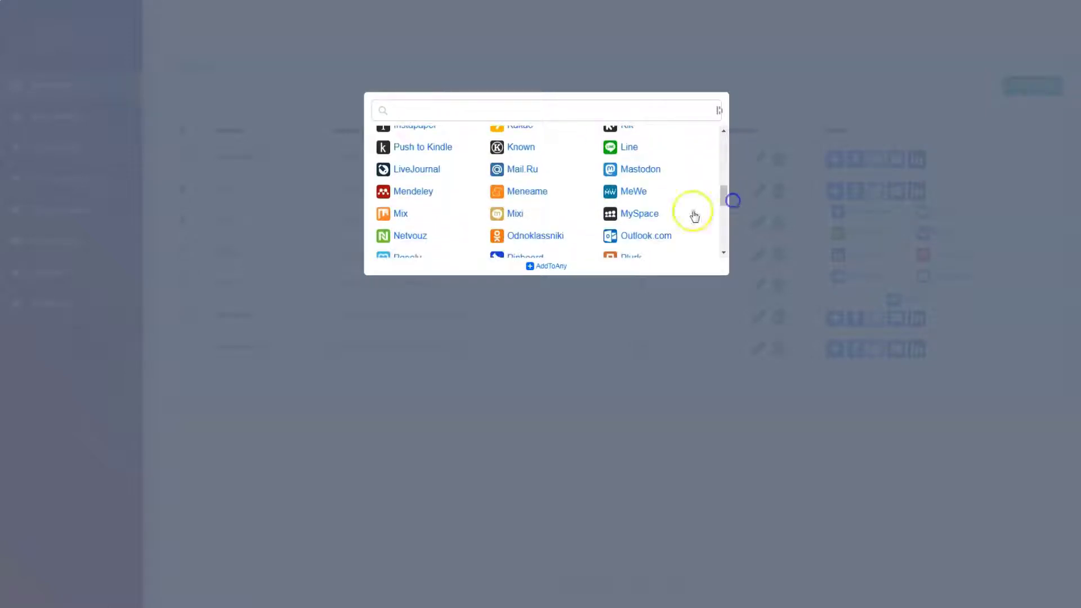
scroll(468, 190, "down", 3)
scroll(469, 190, "up", 1)
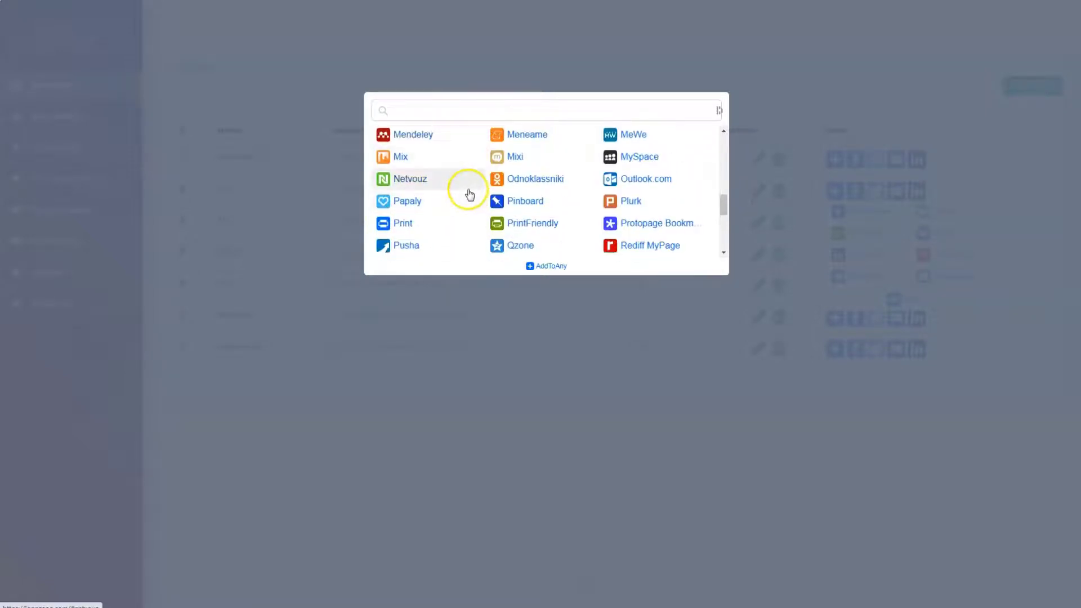
scroll(470, 195, "down", 3)
scroll(472, 199, "up", 1)
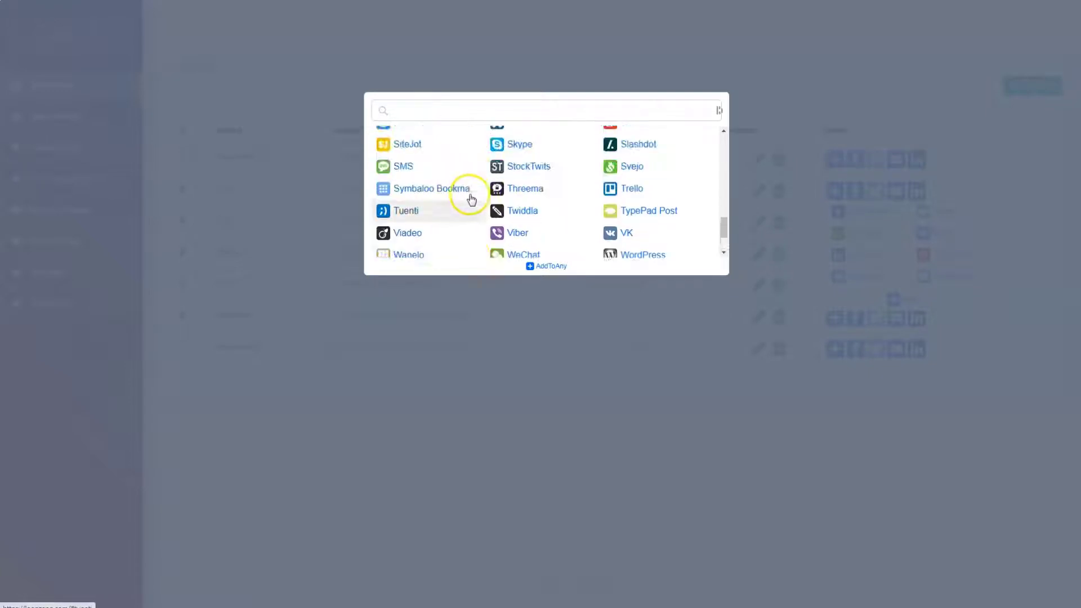
scroll(472, 199, "up", 3)
scroll(472, 201, "down", 3)
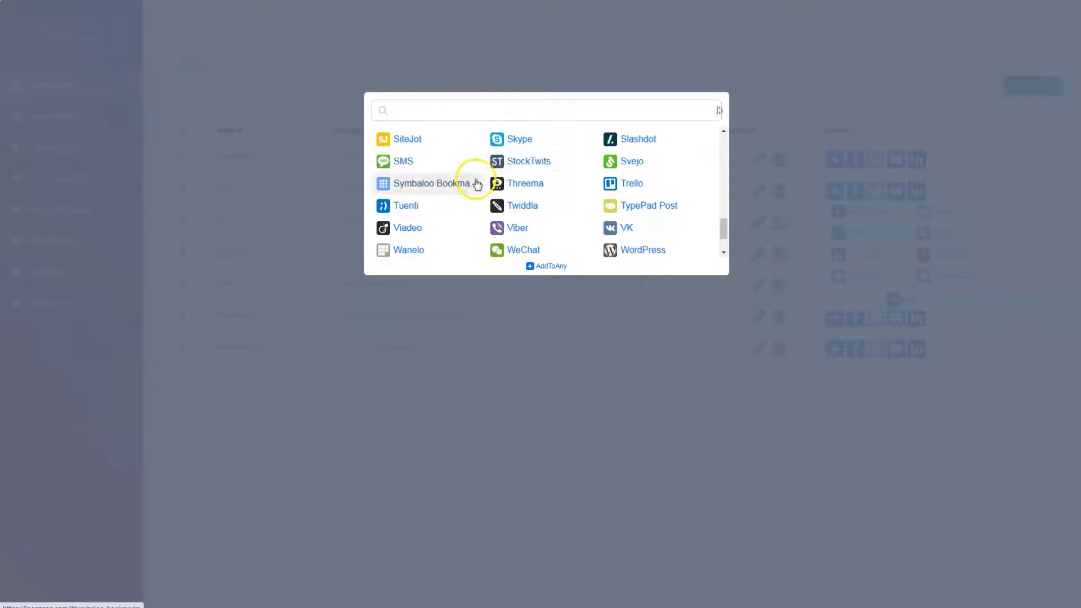
scroll(473, 205, "up", 6)
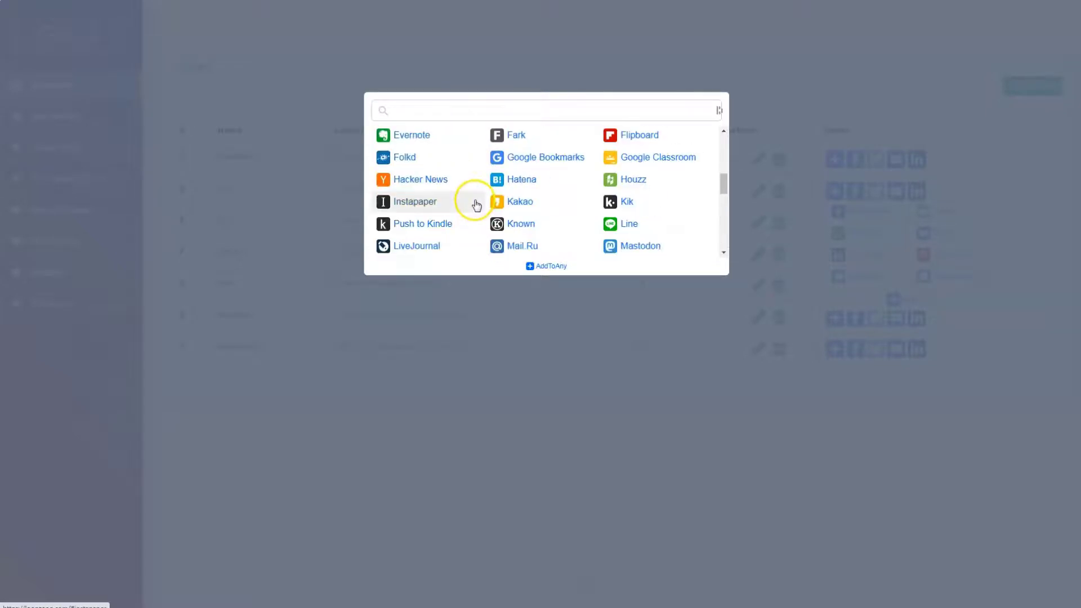
scroll(476, 205, "up", 4)
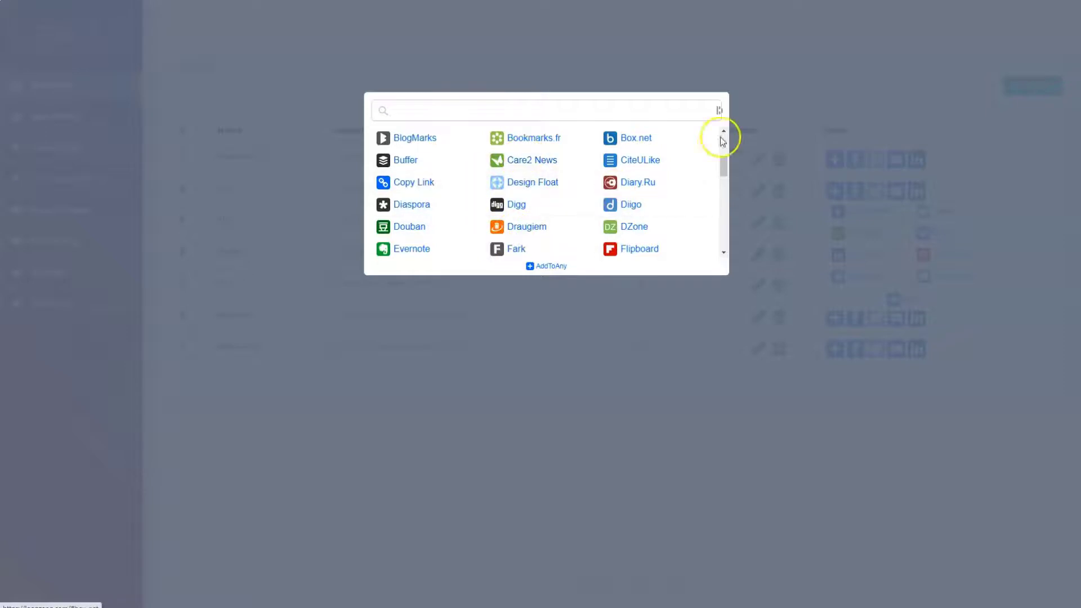
left_click(499, 452)
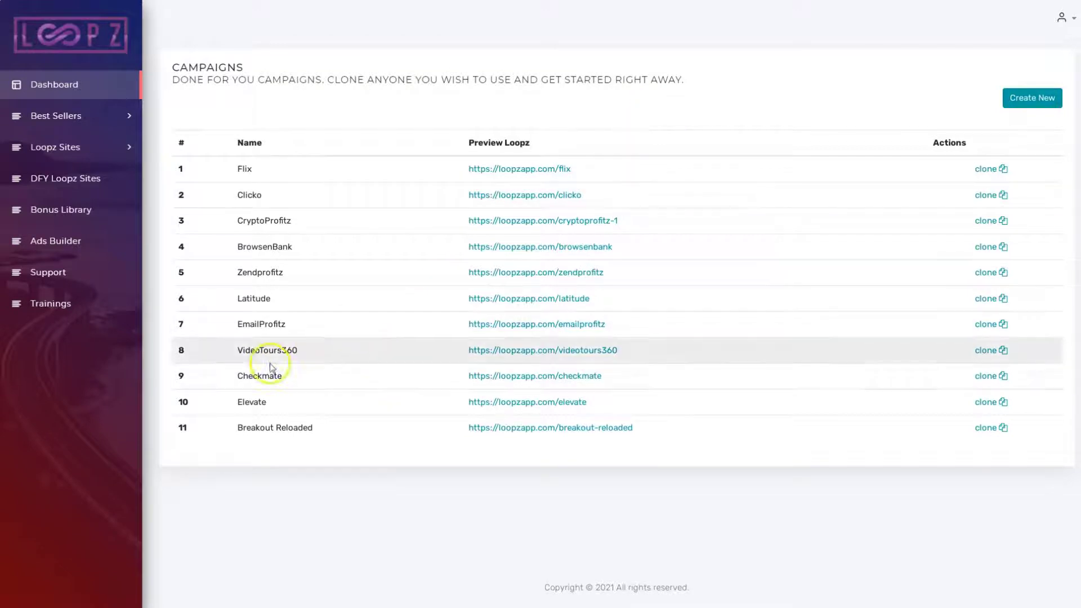
Open the list of created Loopz sites with their links, traffic and share options.
left_click(62, 147)
left_click(67, 185)
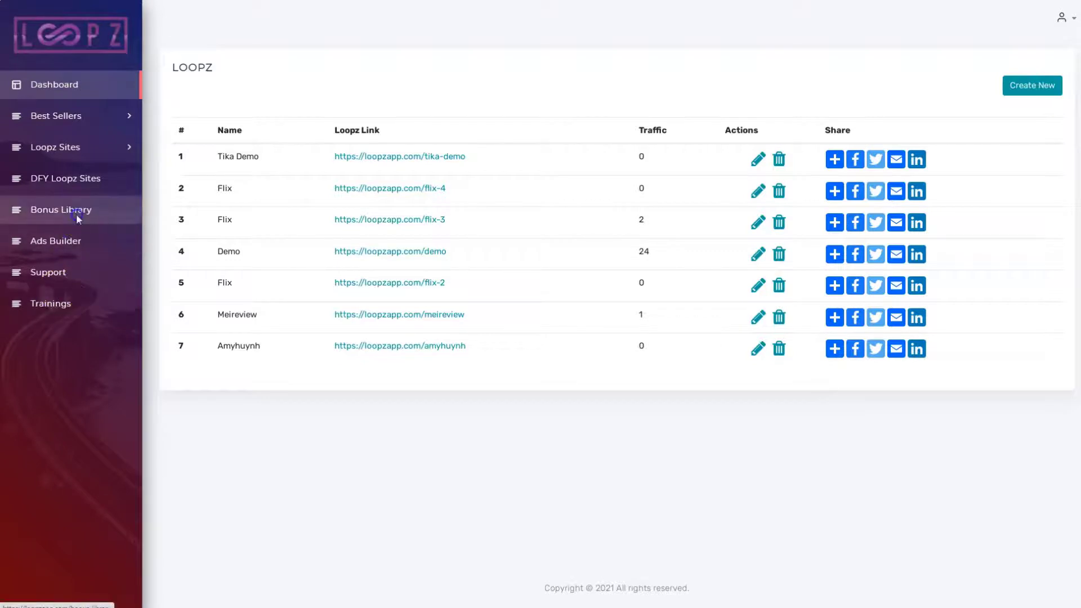
Open the Bonus Library, follow the Six Figure Blogging bonus link and return to the library.
left_click(138, 304)
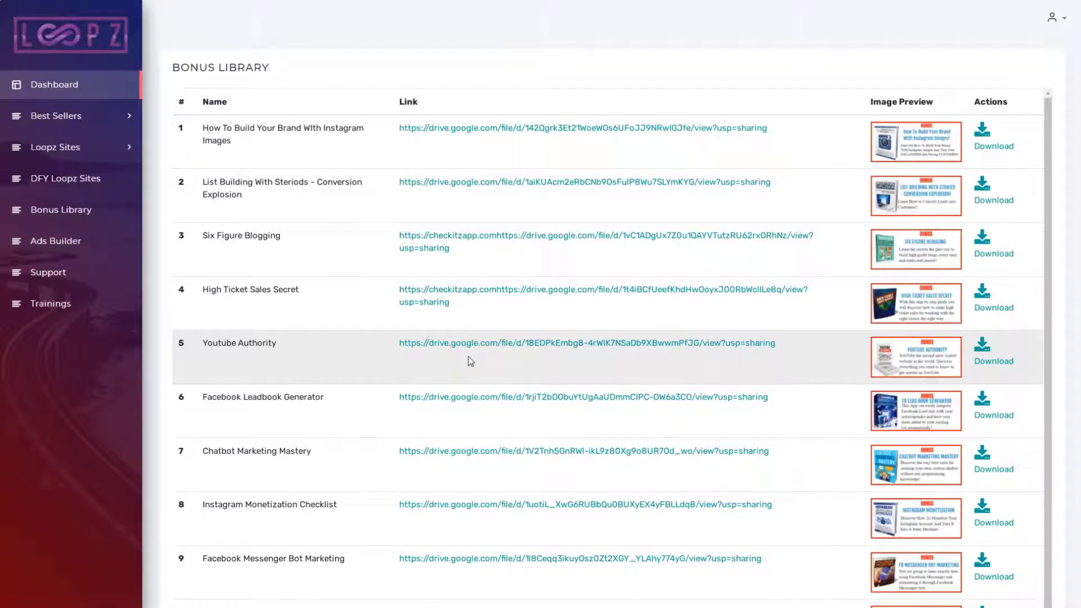
left_click(518, 236)
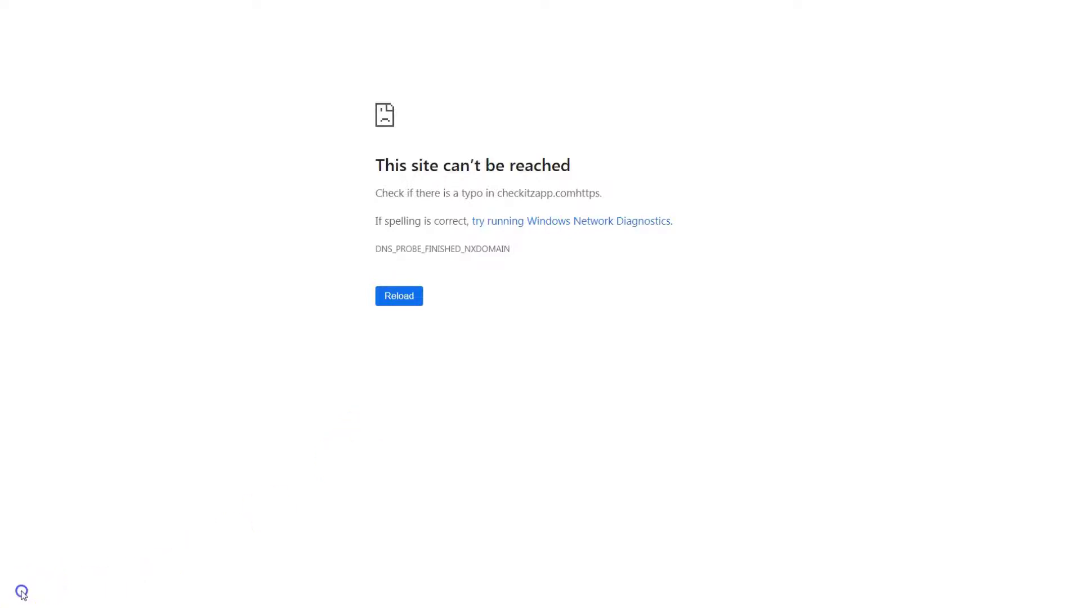
key("alt+Left")
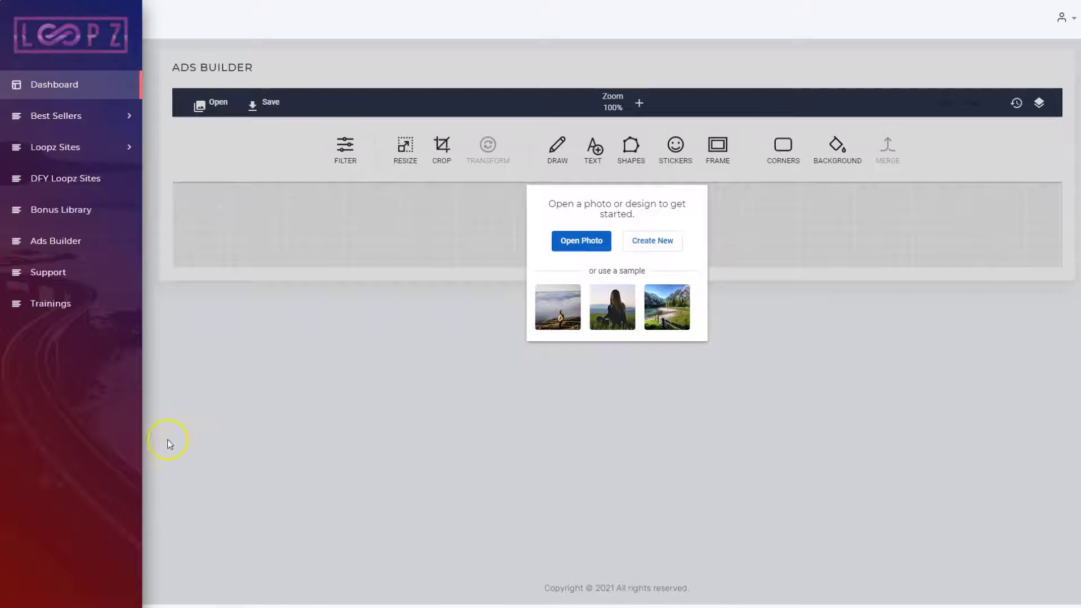
left_click(392, 498)
left_click(412, 415)
left_click(490, 336)
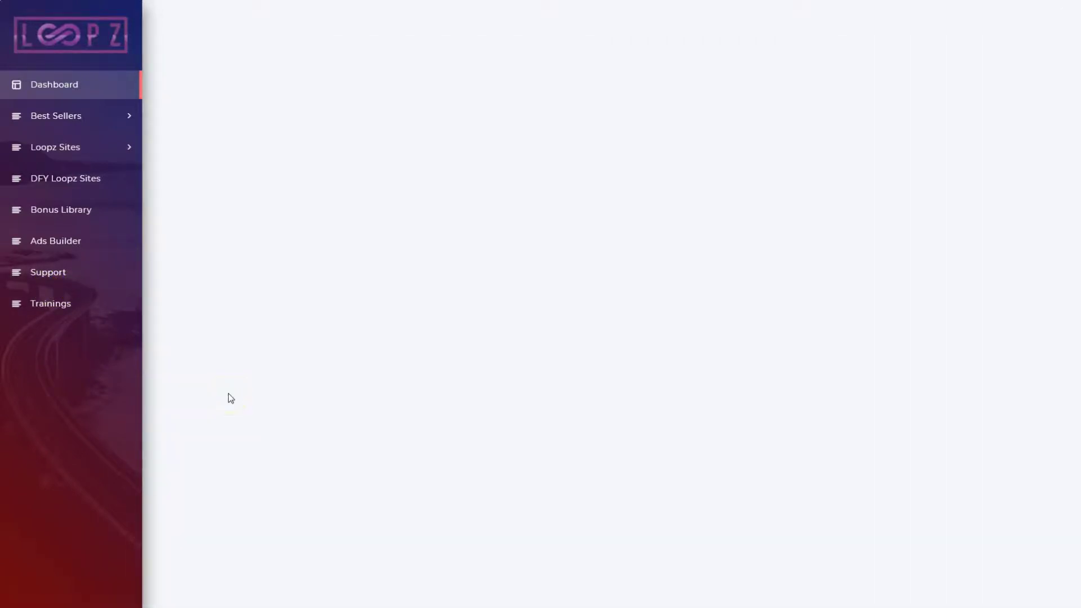
Open the contact link for the Loopz dedicated support desk.
left_click(469, 105)
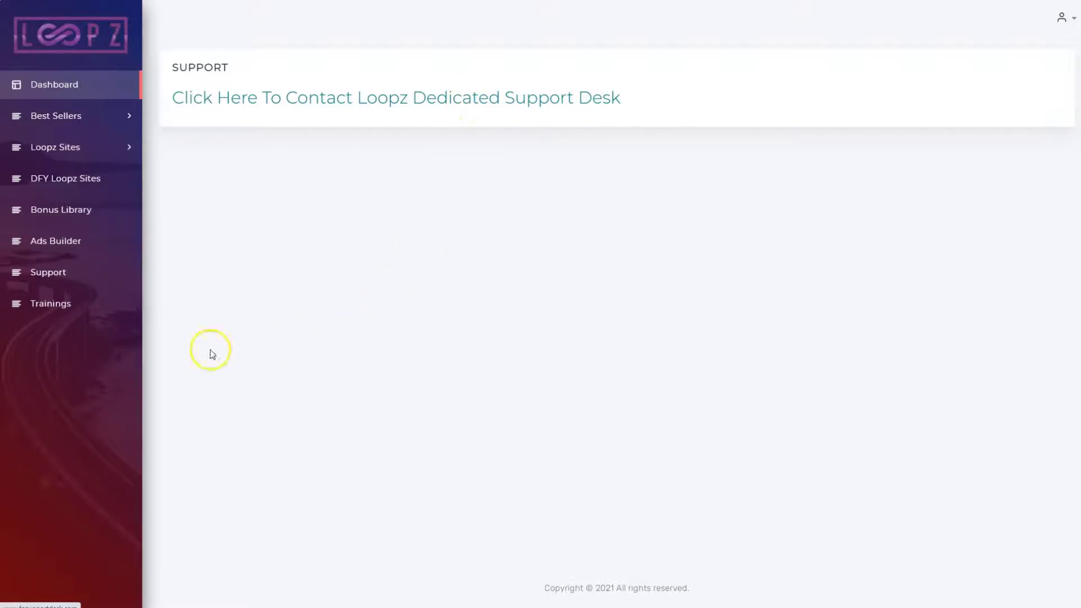
Open the Trainings page and examine its welcome, quick demo and full training videos and the upgrade timestamps.
left_click(73, 314)
left_click(167, 326)
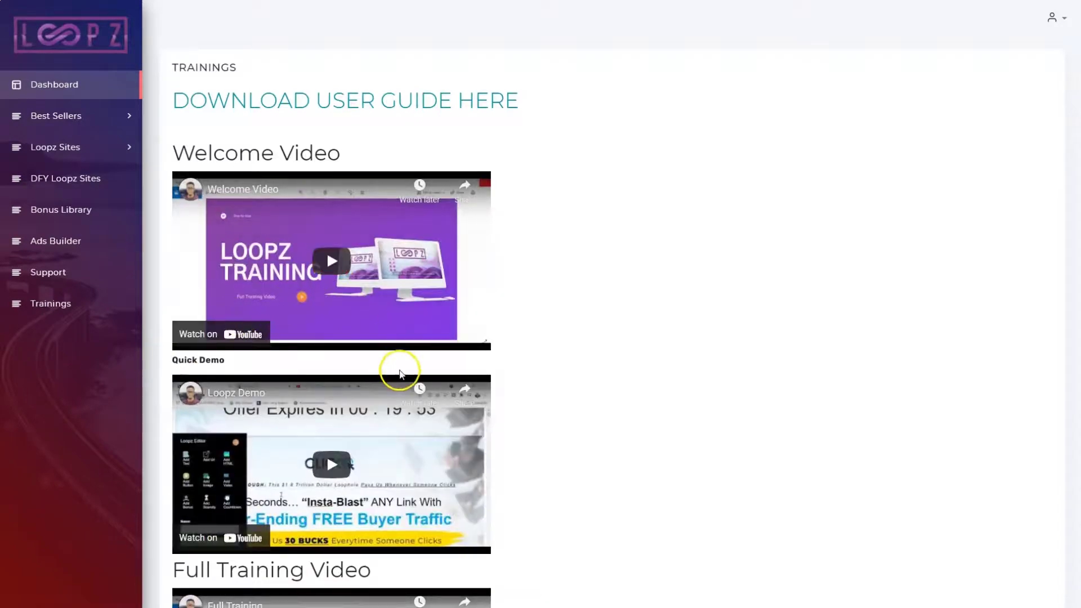
scroll(387, 398, "down", 3)
scroll(537, 347, "down", 1)
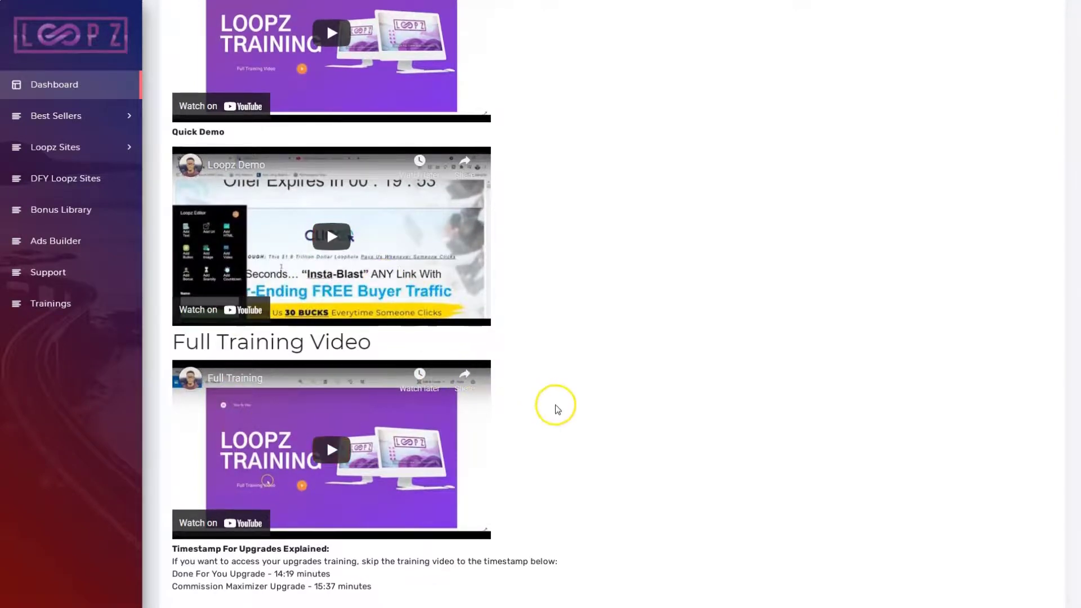
scroll(555, 406, "down", 1)
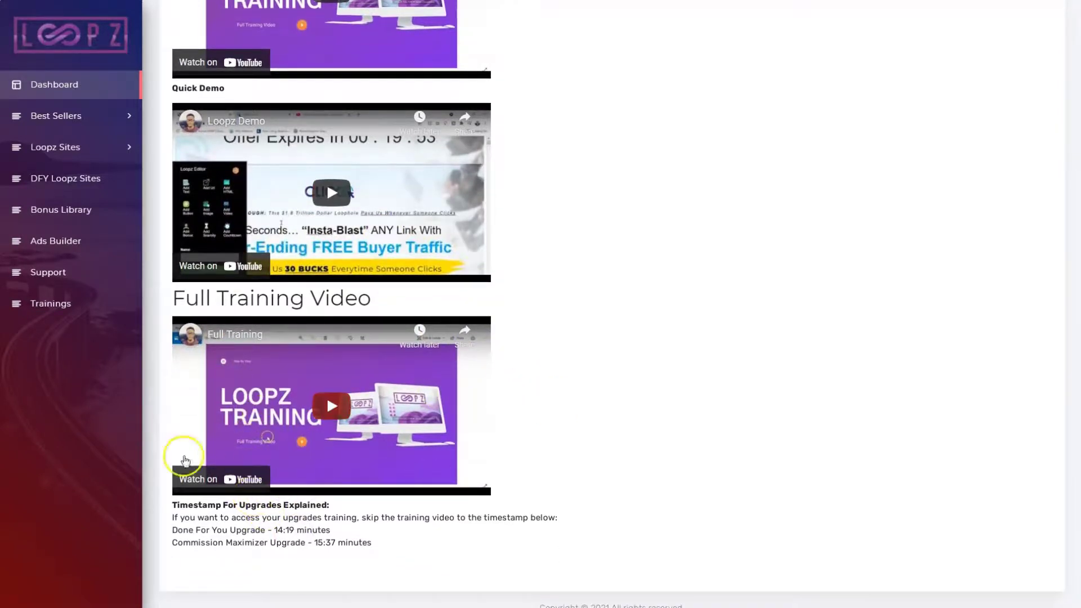